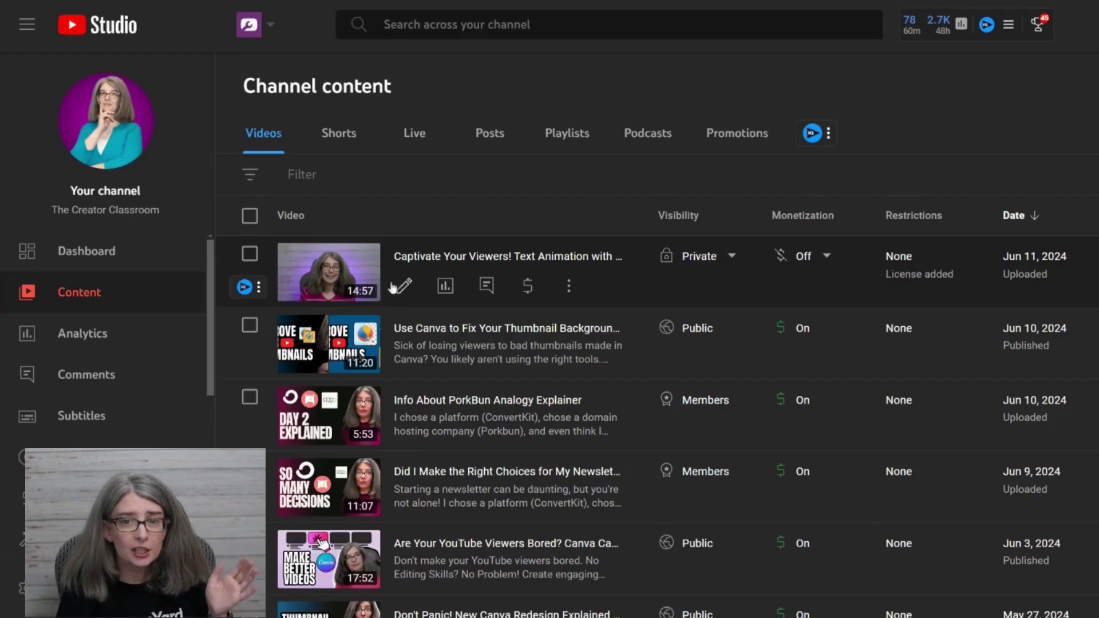
# - Open the English subtitles of the text animation video as plain text and copy the whole transcript
pyautogui.click(357, 283)
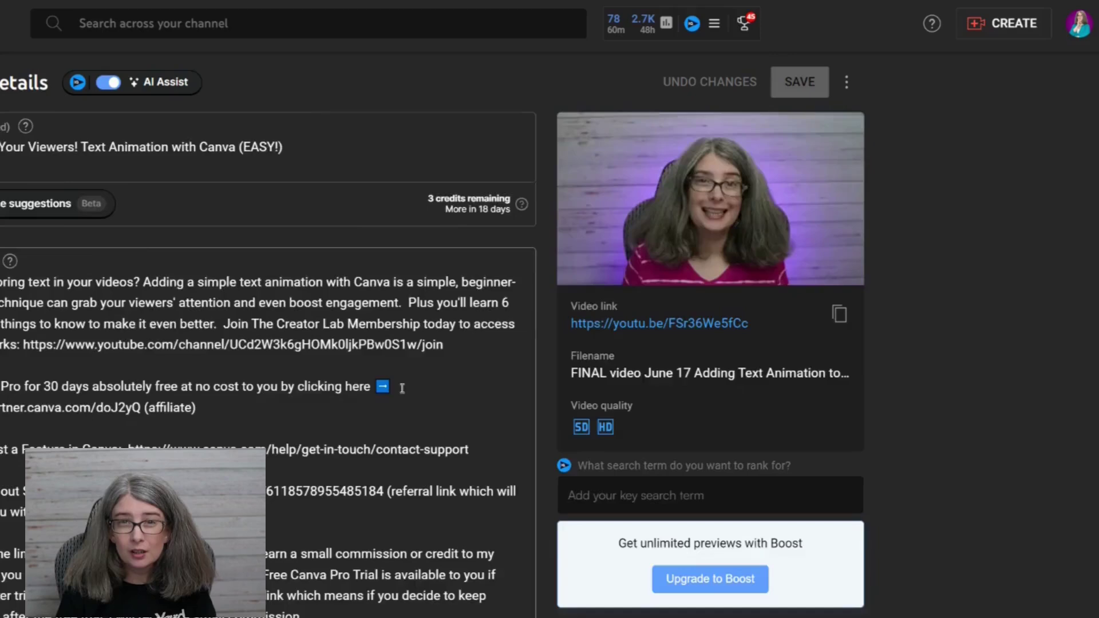
pyautogui.scroll(-5, 415, 475)
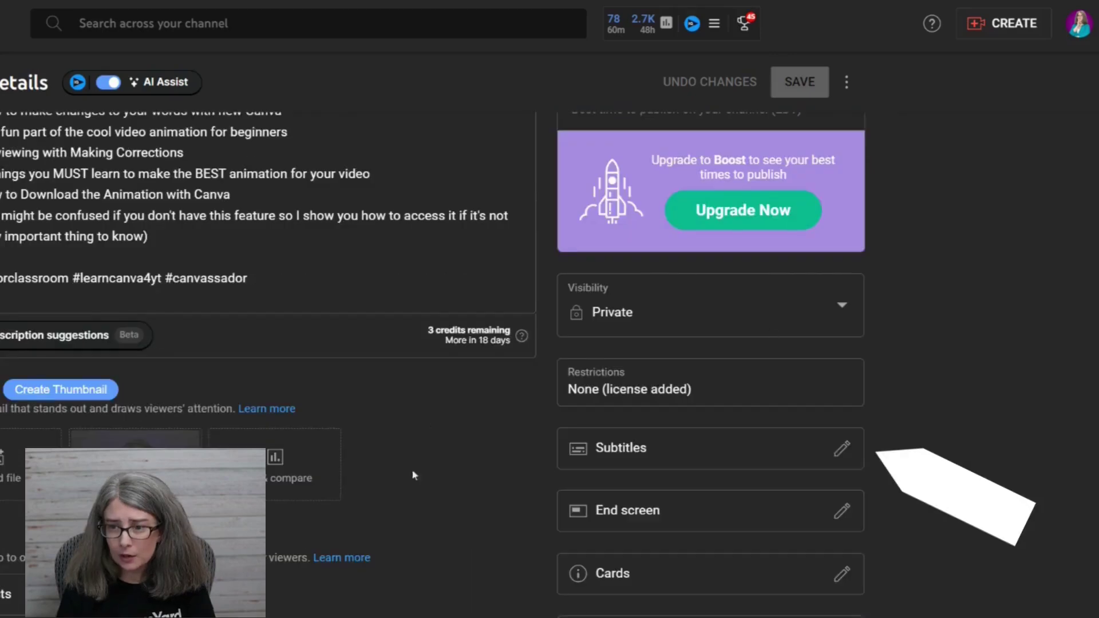
pyautogui.click(685, 455)
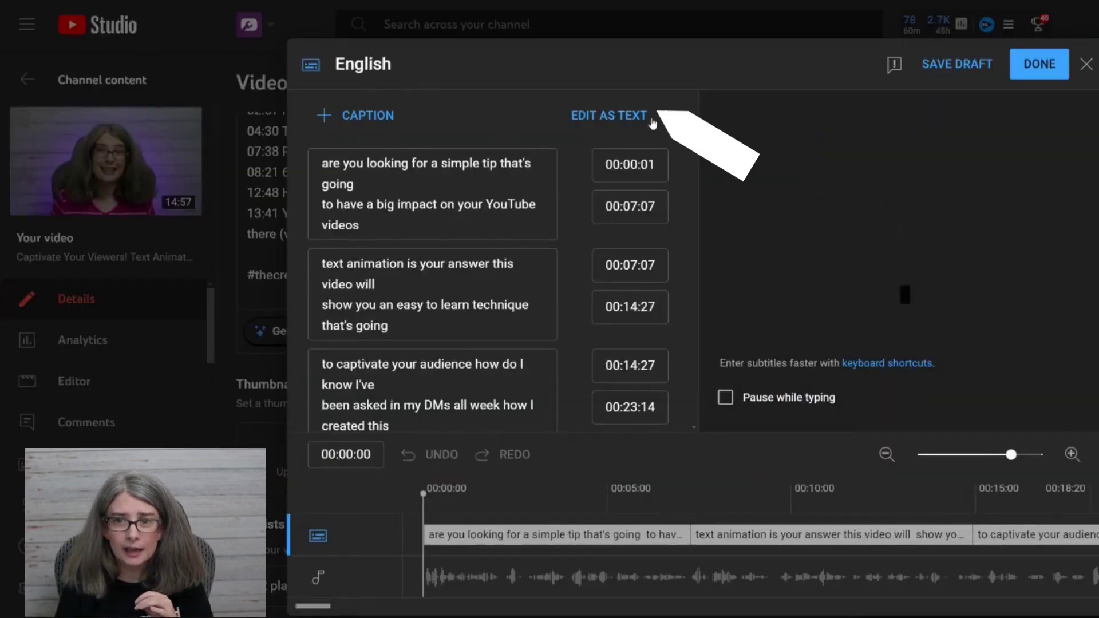
pyautogui.click(623, 116)
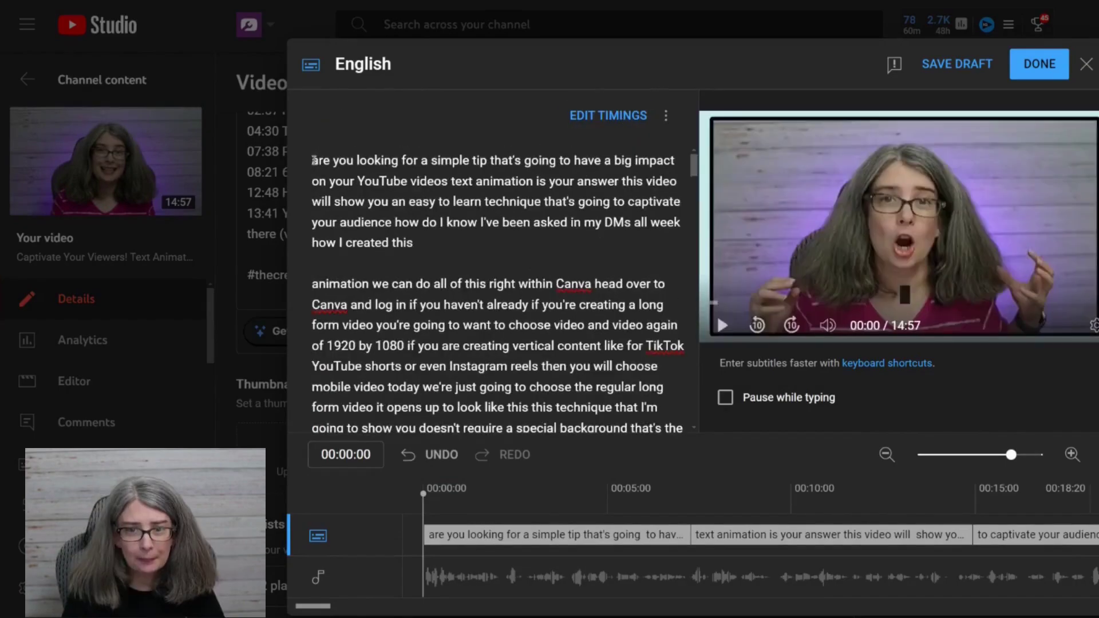
pyautogui.moveTo(312, 150); pyautogui.dragTo(656, 417)
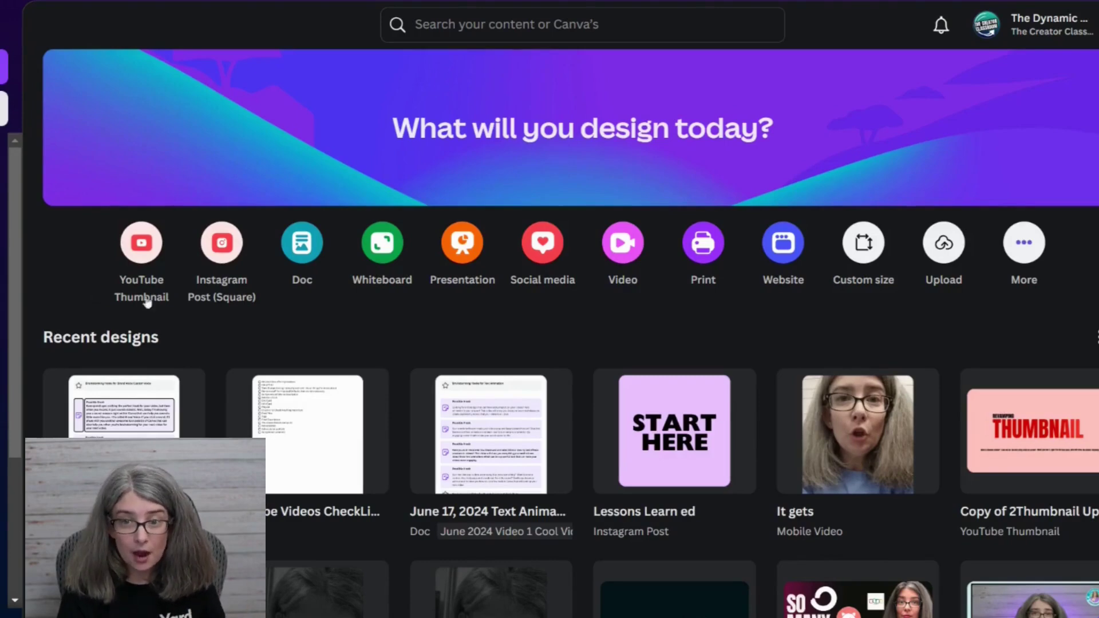
# - Switch to Canva and paste the transcript into a new Doc, merging its first two paragraphs into one
pyautogui.click(310, 258)
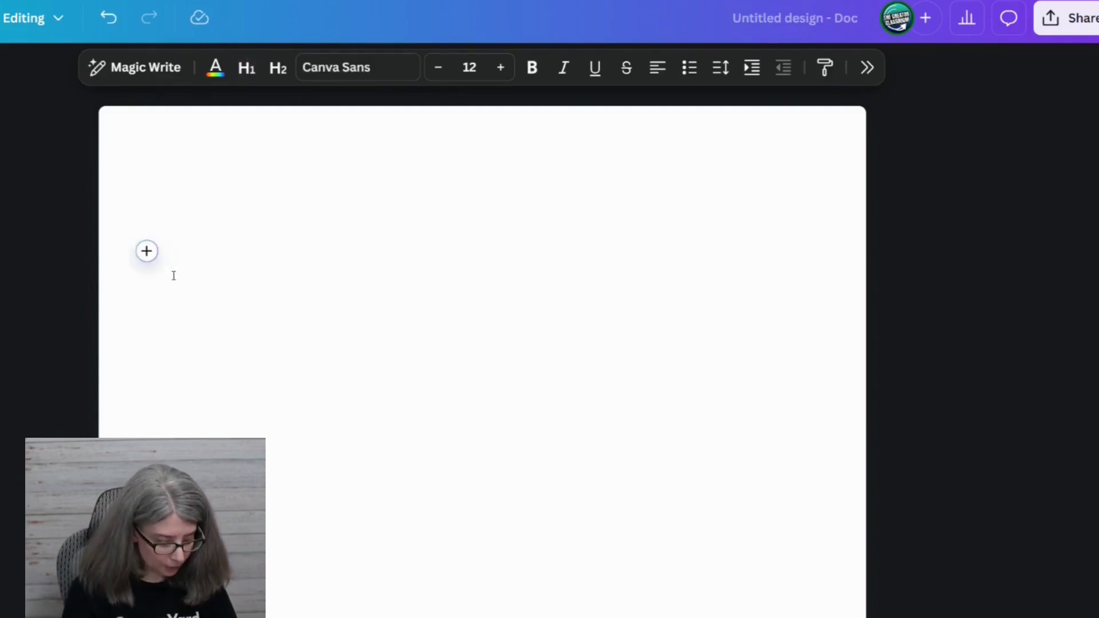
pyautogui.hotkey('ctrl', 'v')
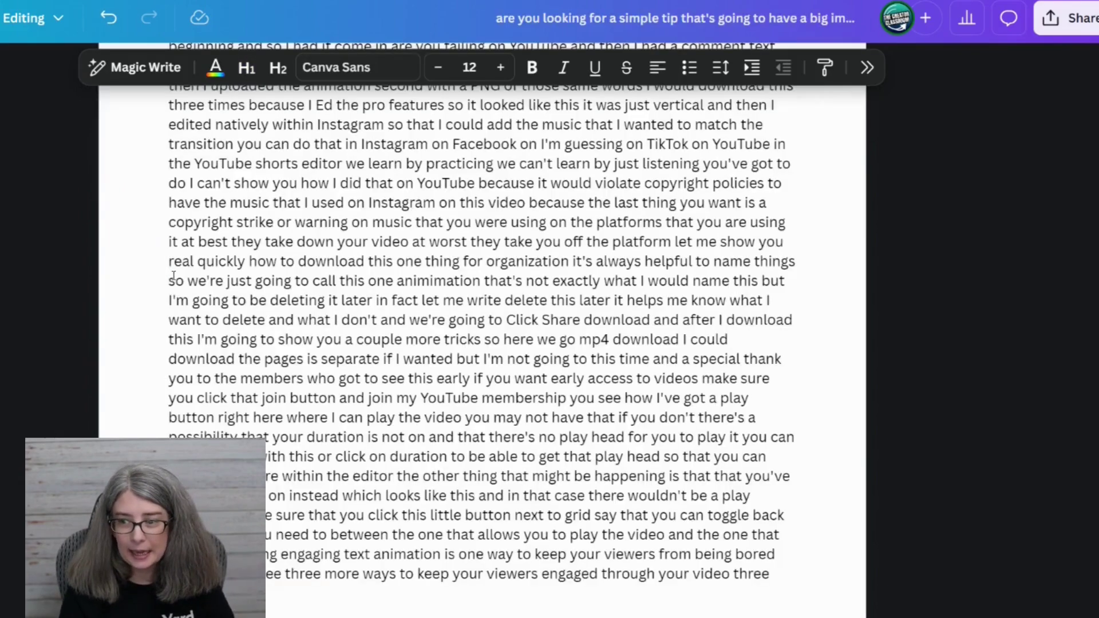
pyautogui.scroll(20, 369, 257)
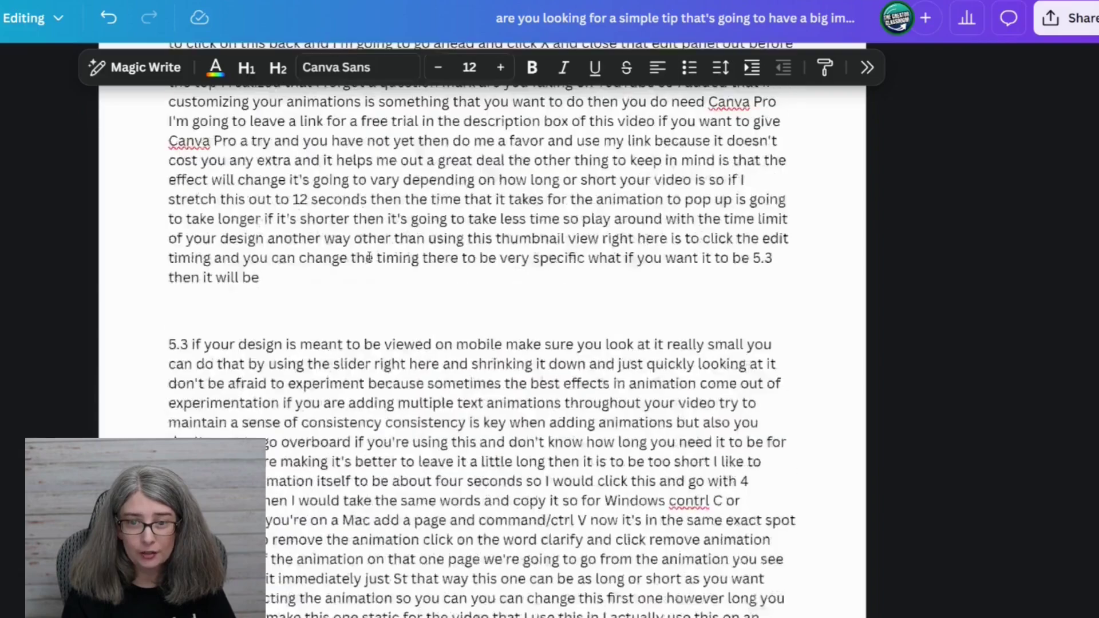
pyautogui.press('BackSpace')
pyautogui.press('BackSpace')
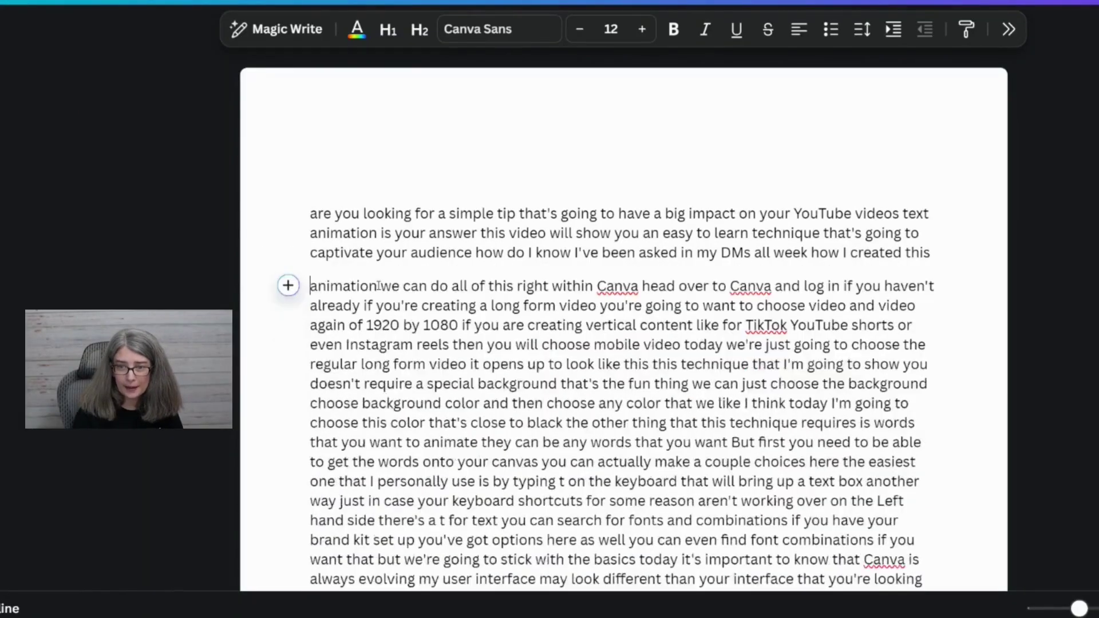
# - Capitalize the first letter of the transcript so that it begins with "Are you looking"
pyautogui.hotkey('ctrl', 'a')
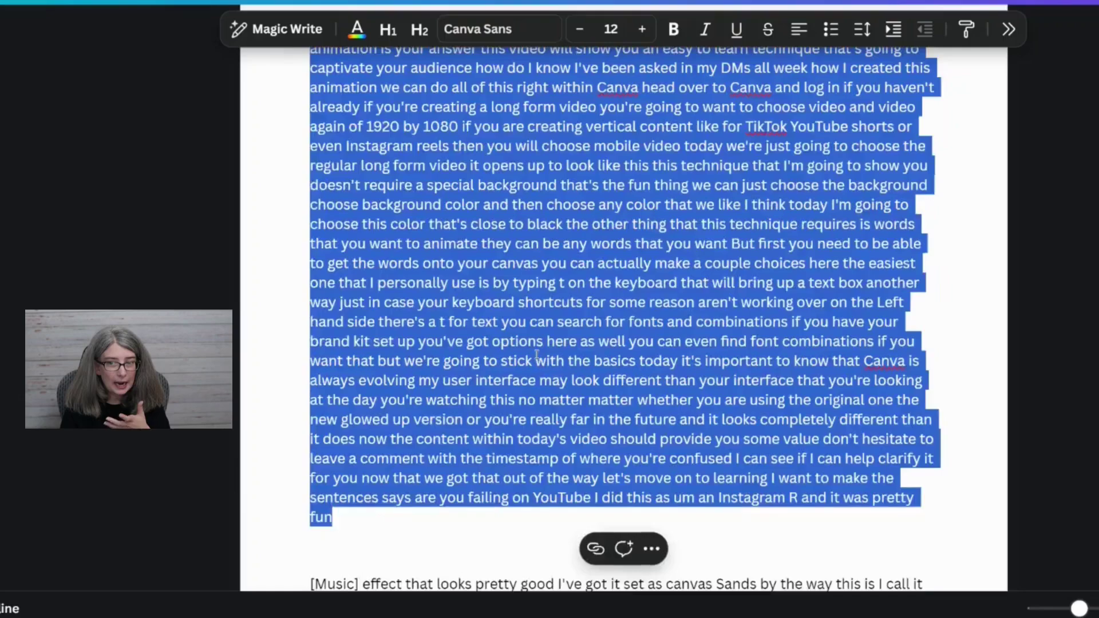
pyautogui.scroll(3, 537, 355)
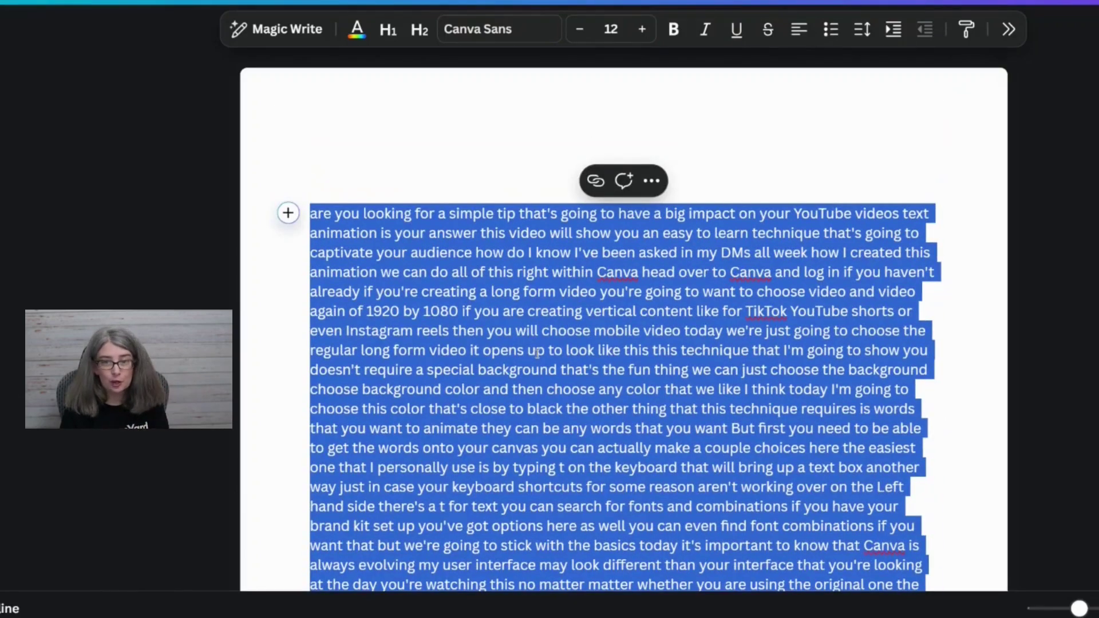
pyautogui.scroll(-10, 537, 353)
pyautogui.moveTo(346, 208); pyautogui.dragTo(912, 523)
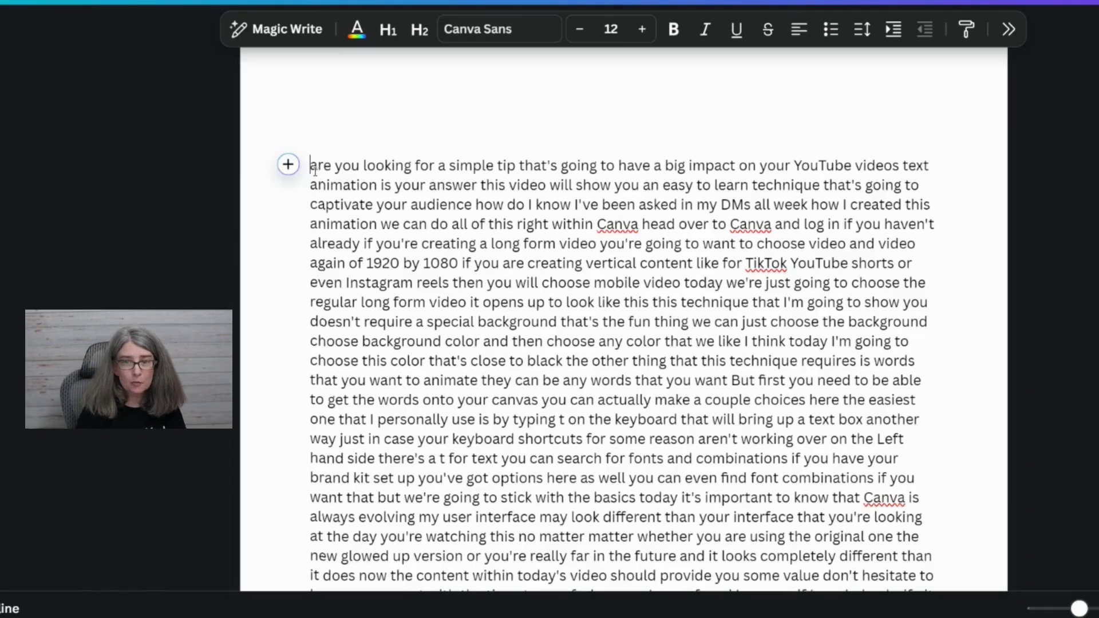
pyautogui.click(314, 170)
pyautogui.press('Delete')
pyautogui.write('A')
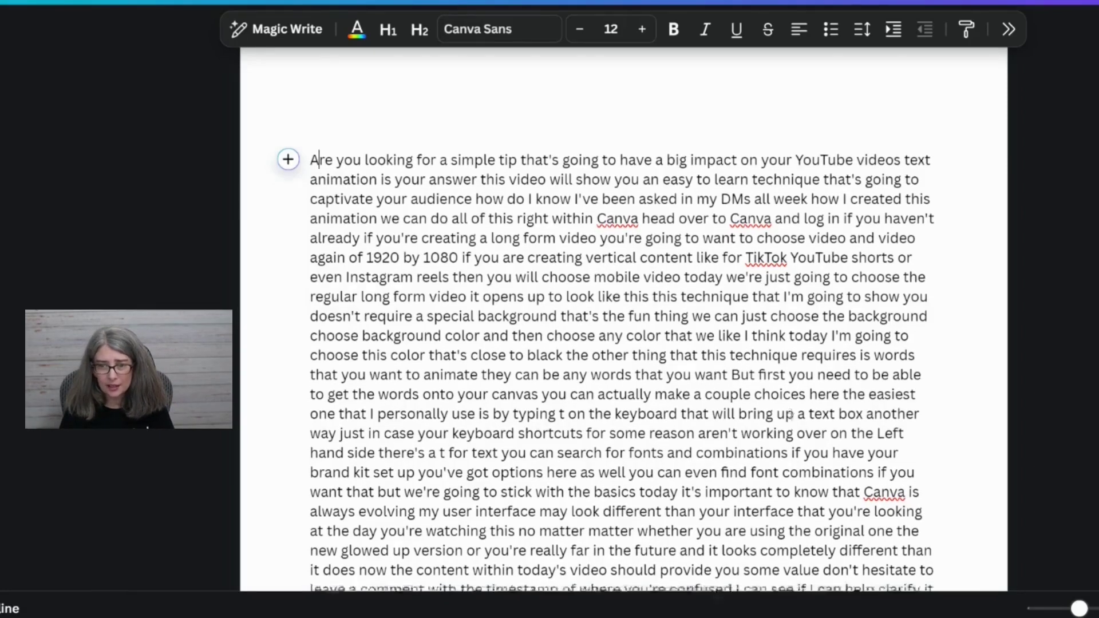
# - Cut the opening transcript paragraph, from "Are you looking" to "it was pretty fun", out of the Doc
pyautogui.scroll(-4, 314, 160)
pyautogui.scroll(1, 314, 161)
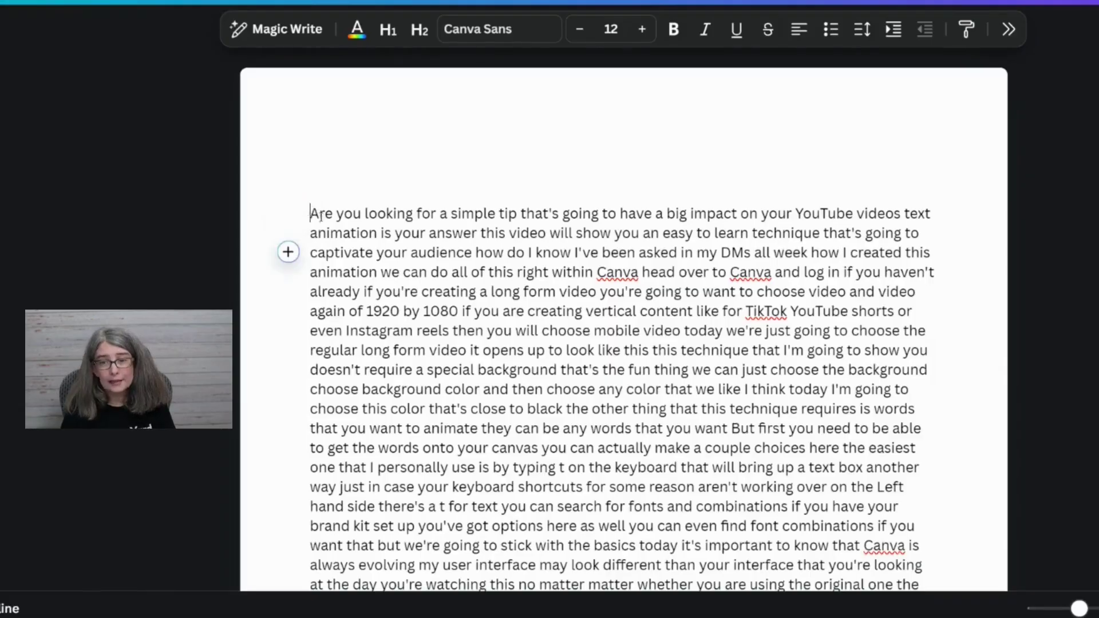
pyautogui.moveTo(309, 211); pyautogui.dragTo(851, 459)
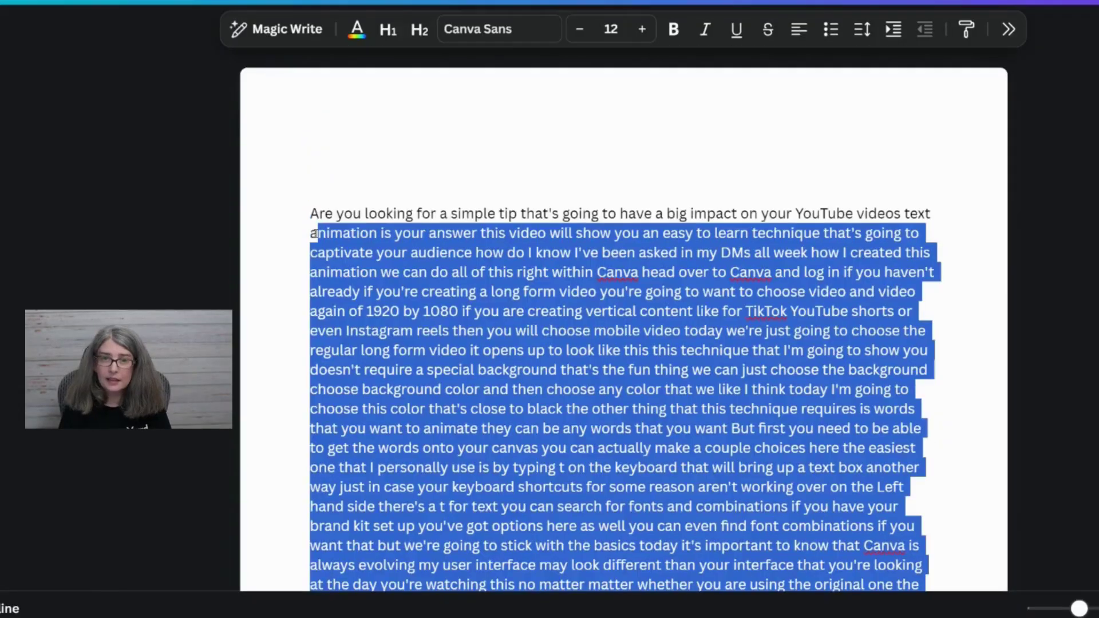
pyautogui.moveTo(309, 233); pyautogui.dragTo(309, 213)
pyautogui.scroll(-3, 307, 203)
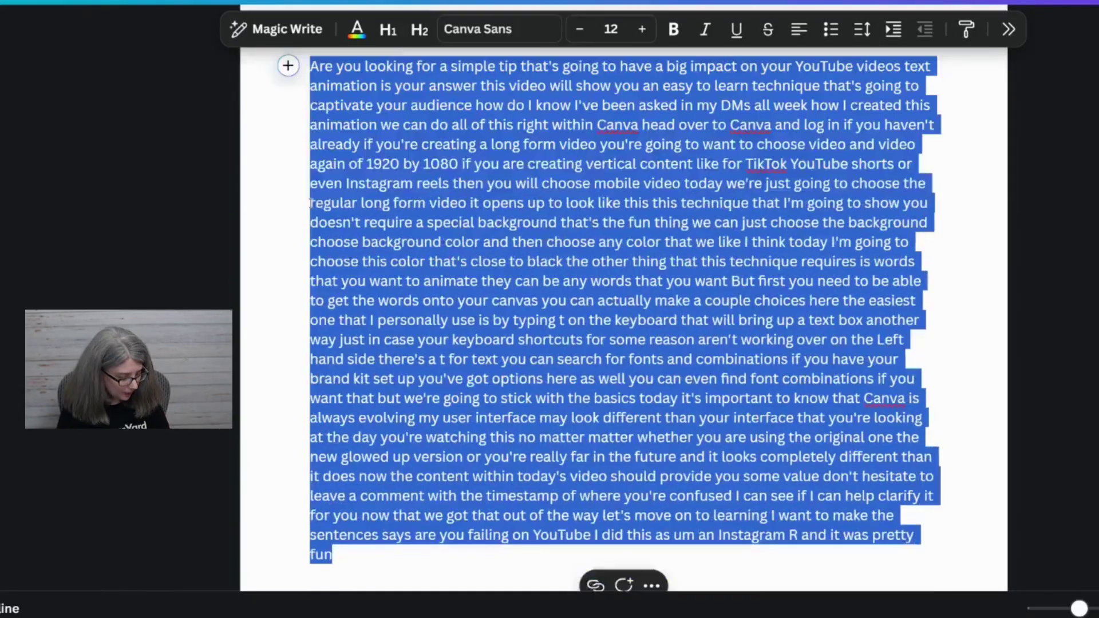
pyautogui.press('BackSpace')
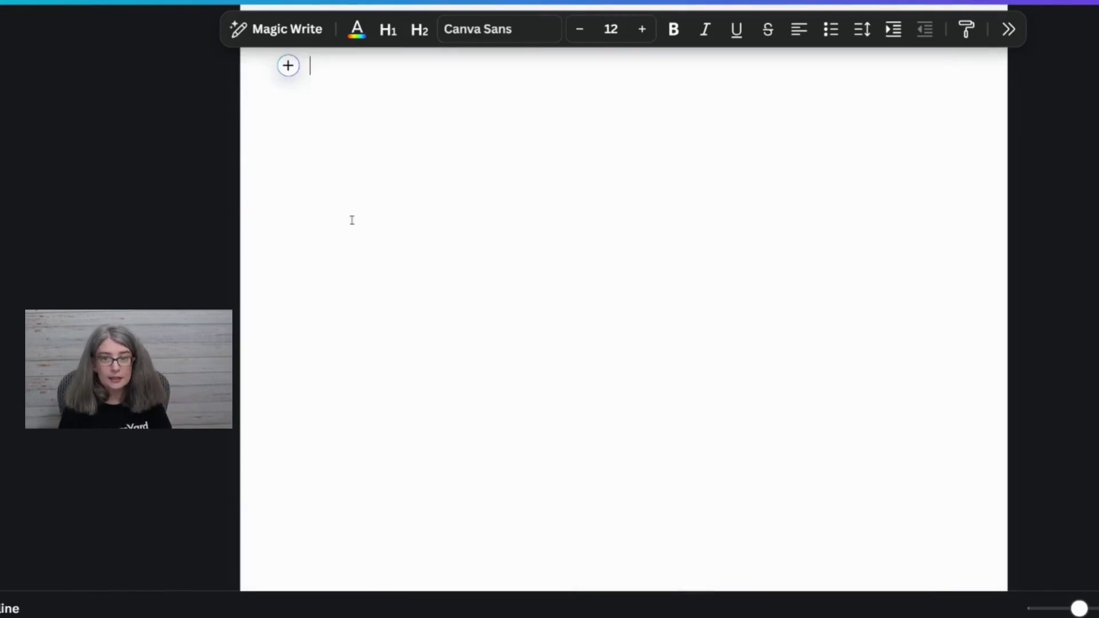
pyautogui.scroll(3, 458, 256)
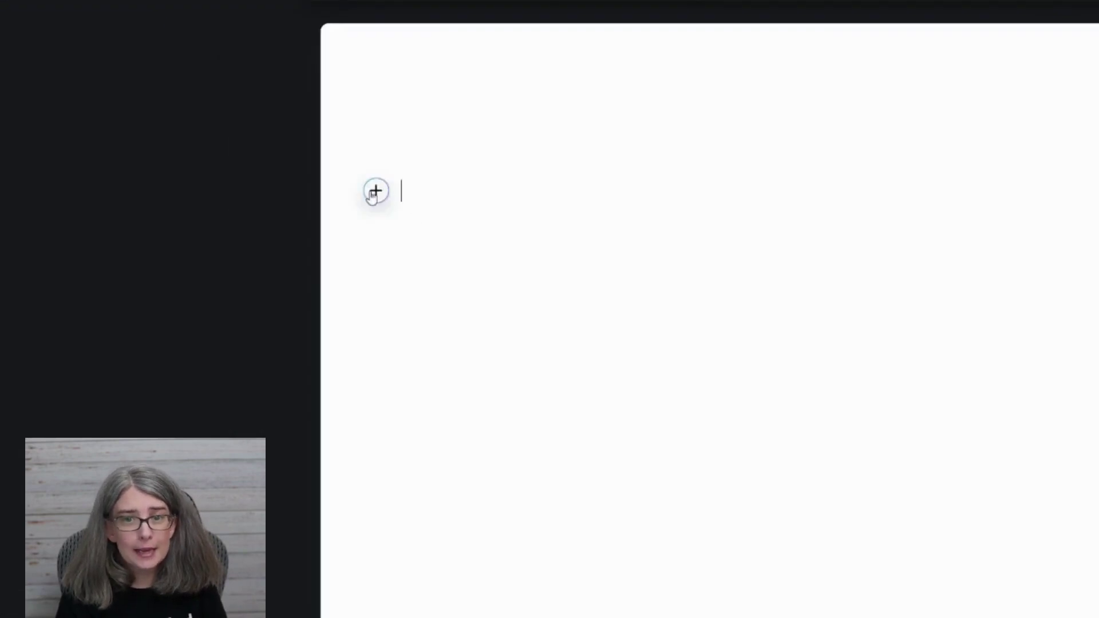
pyautogui.click(374, 192)
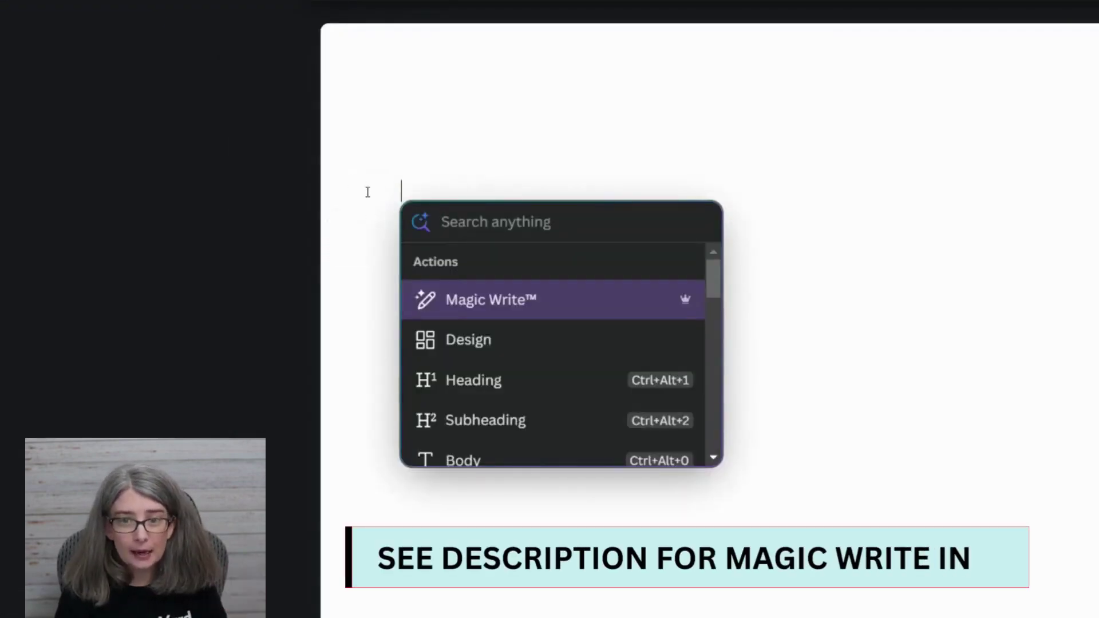
pyautogui.click(467, 303)
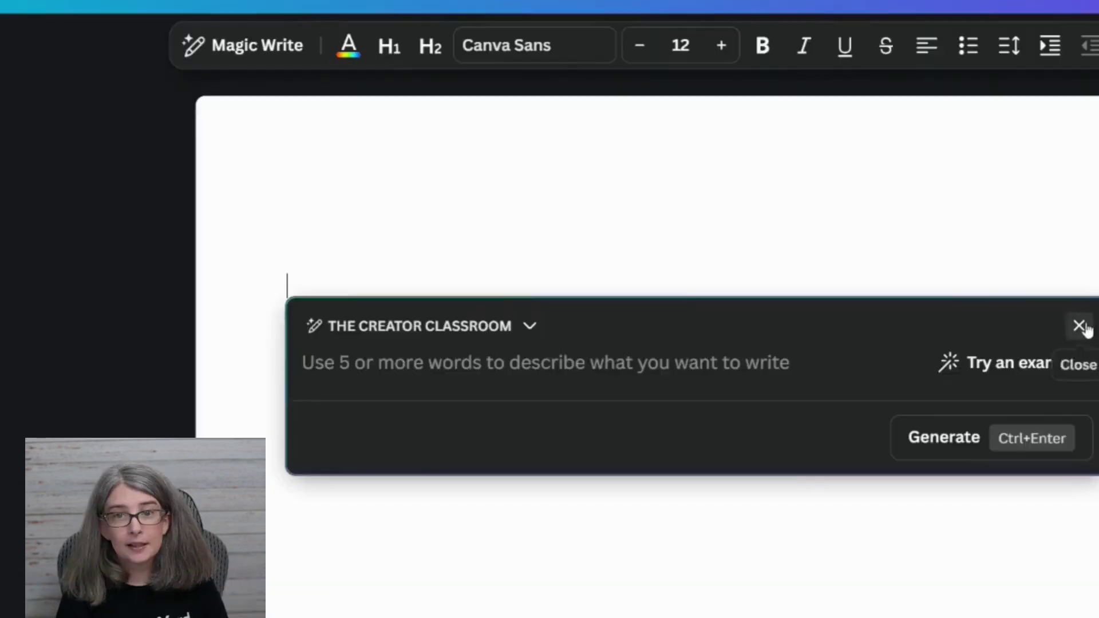
pyautogui.click(1082, 326)
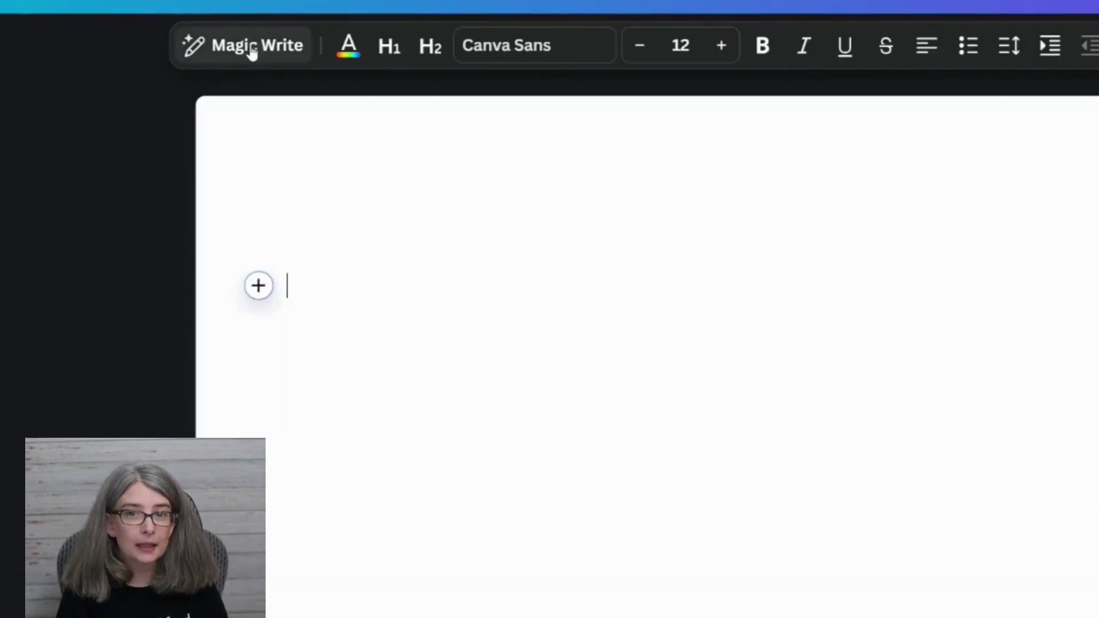
# - Create a new Magic Write voice, paste the cut transcript as its sample text and analyze the voice
pyautogui.click(251, 51)
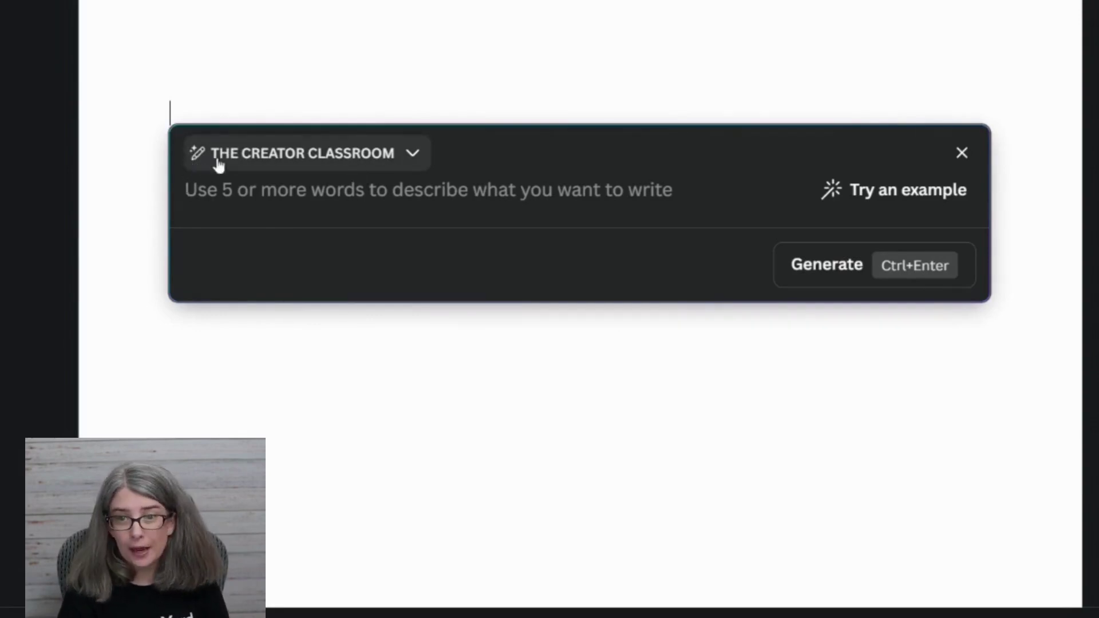
pyautogui.click(413, 154)
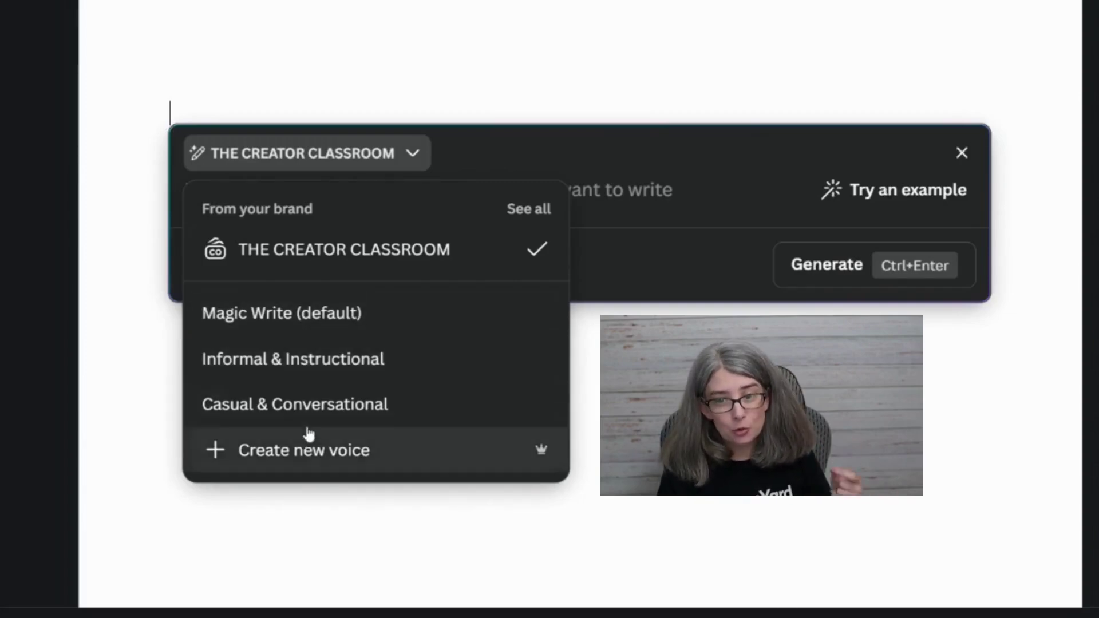
pyautogui.click(368, 452)
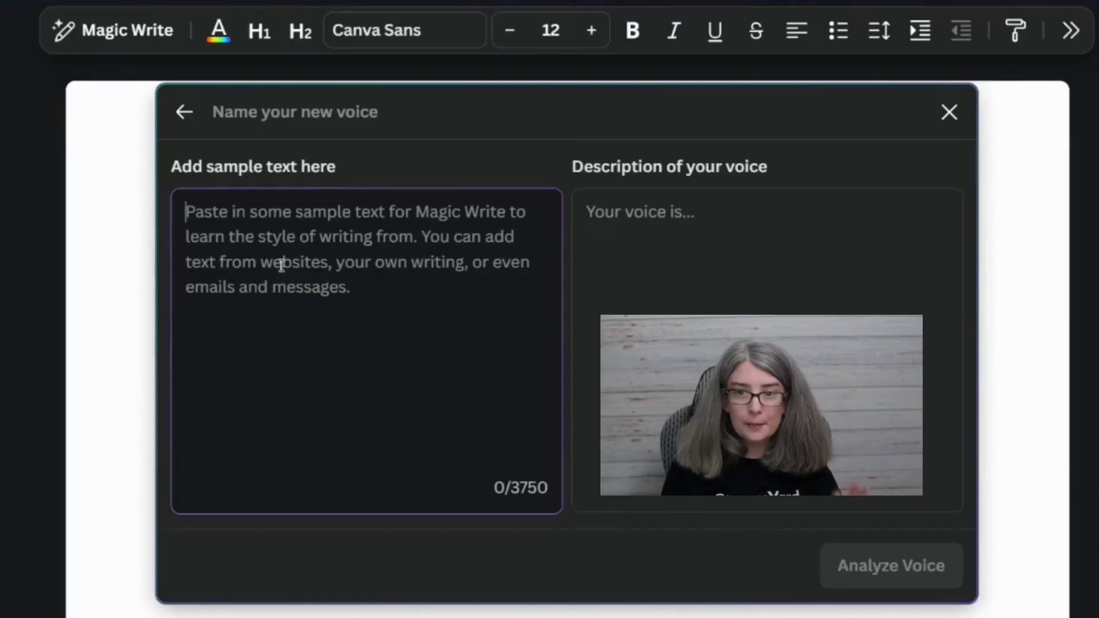
pyautogui.hotkey('ctrl', 'v')
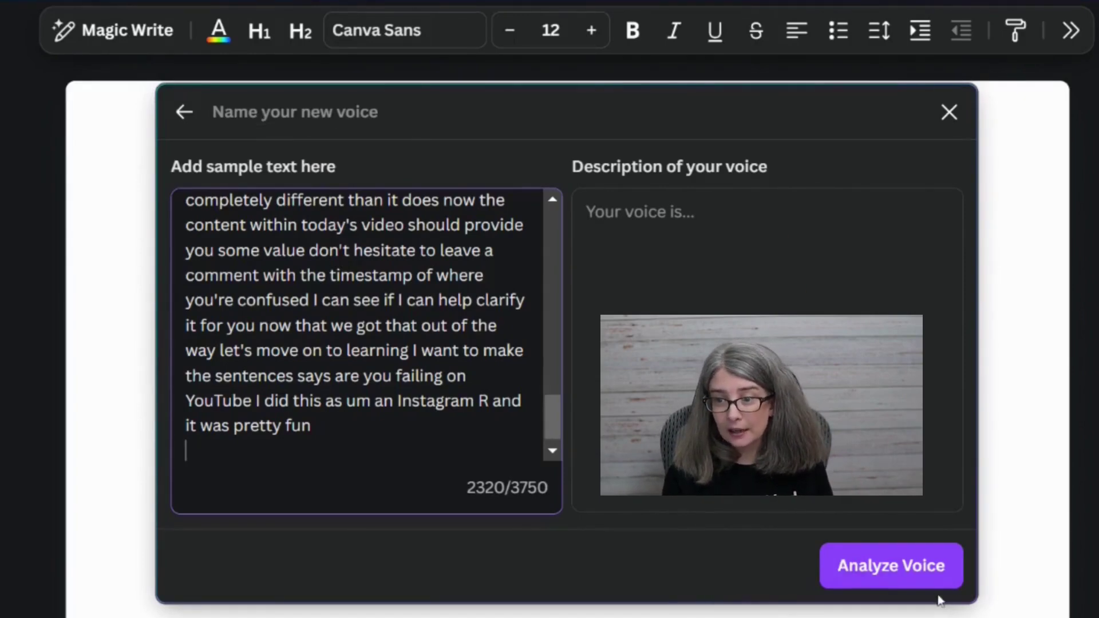
pyautogui.click(927, 578)
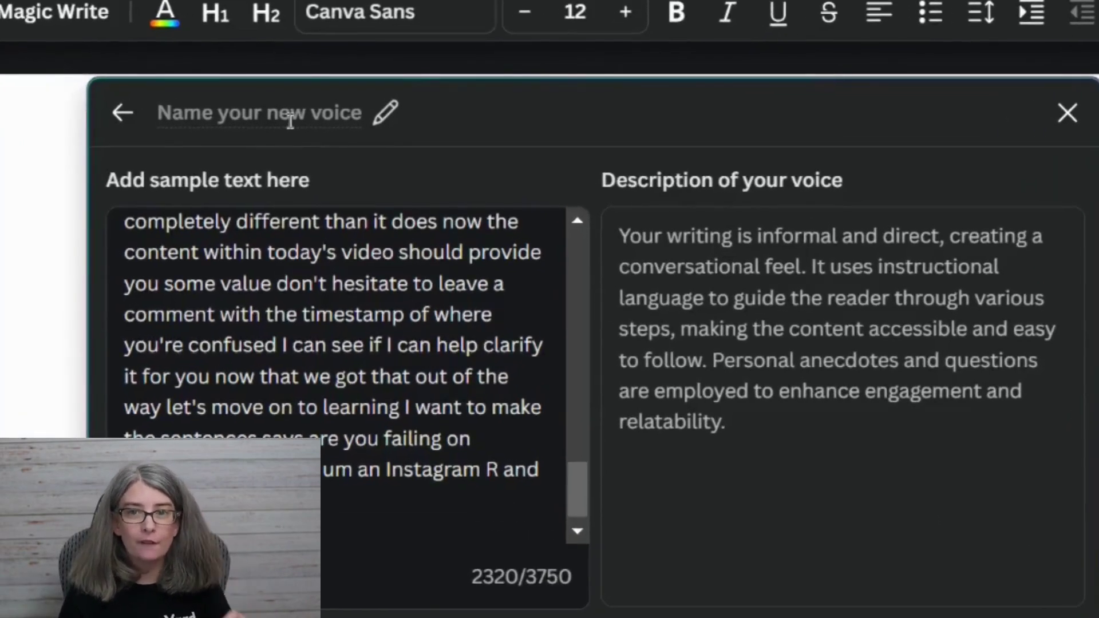
# - Save the new voice under the name "Casual Insttruction" and open the list of available voices
pyautogui.click(290, 121)
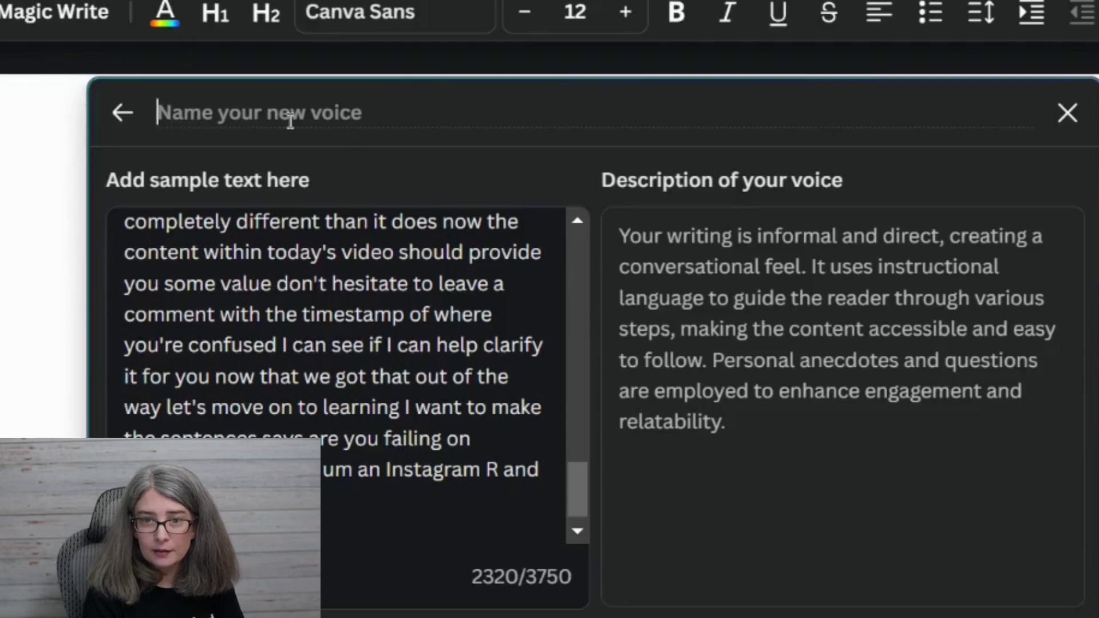
pyautogui.write('Cs')
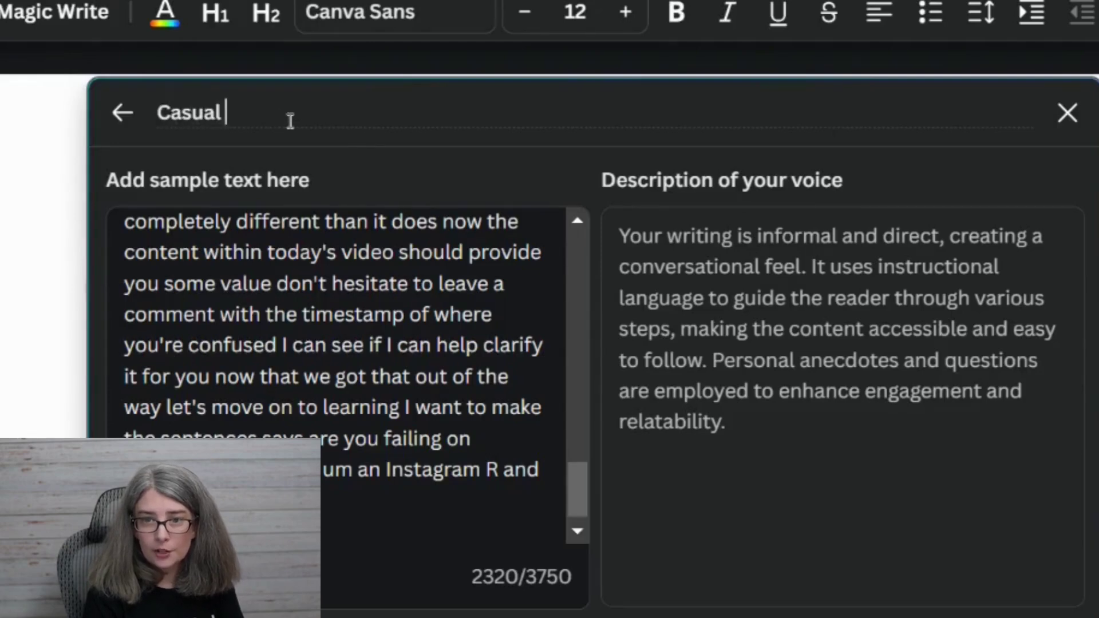
pyautogui.write('sual Conversation Inst')
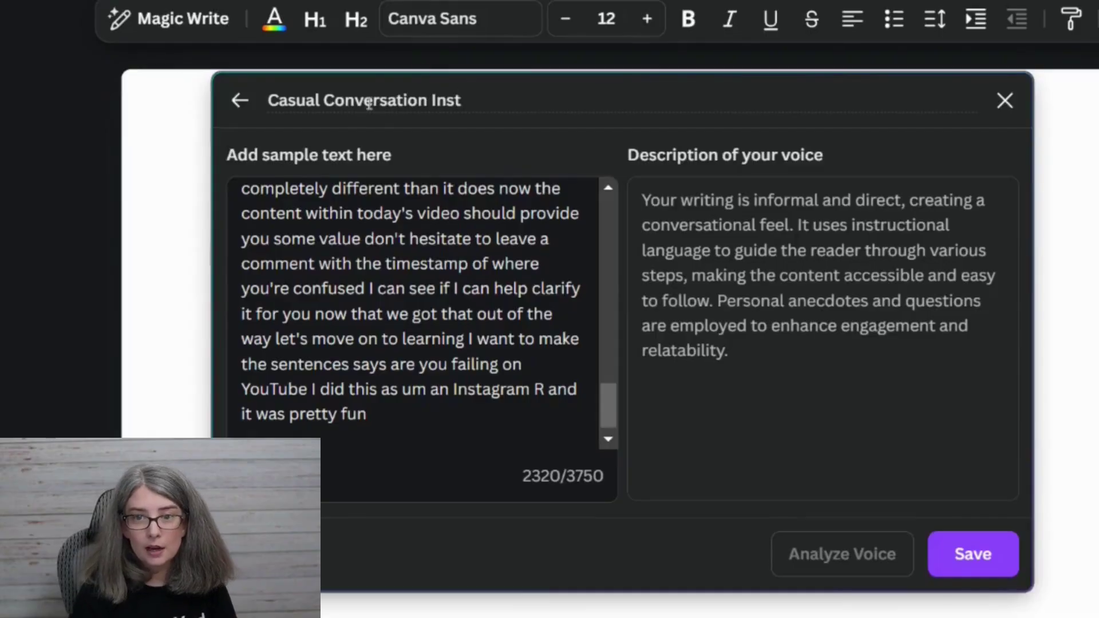
pyautogui.doubleClick(371, 102)
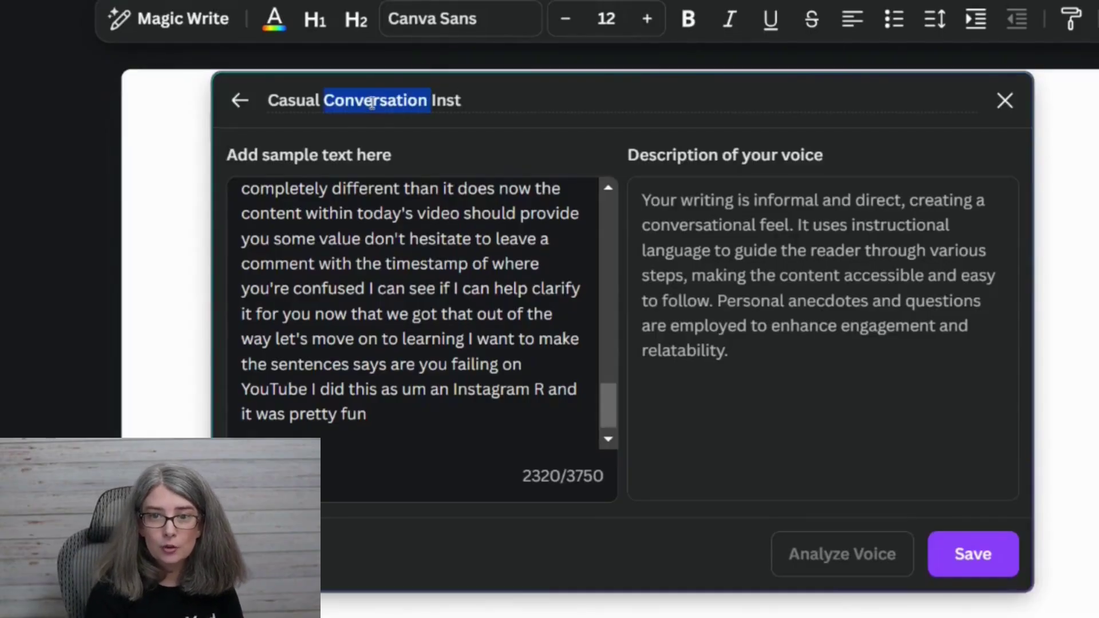
pyautogui.press('BackSpace')
pyautogui.write('truction')
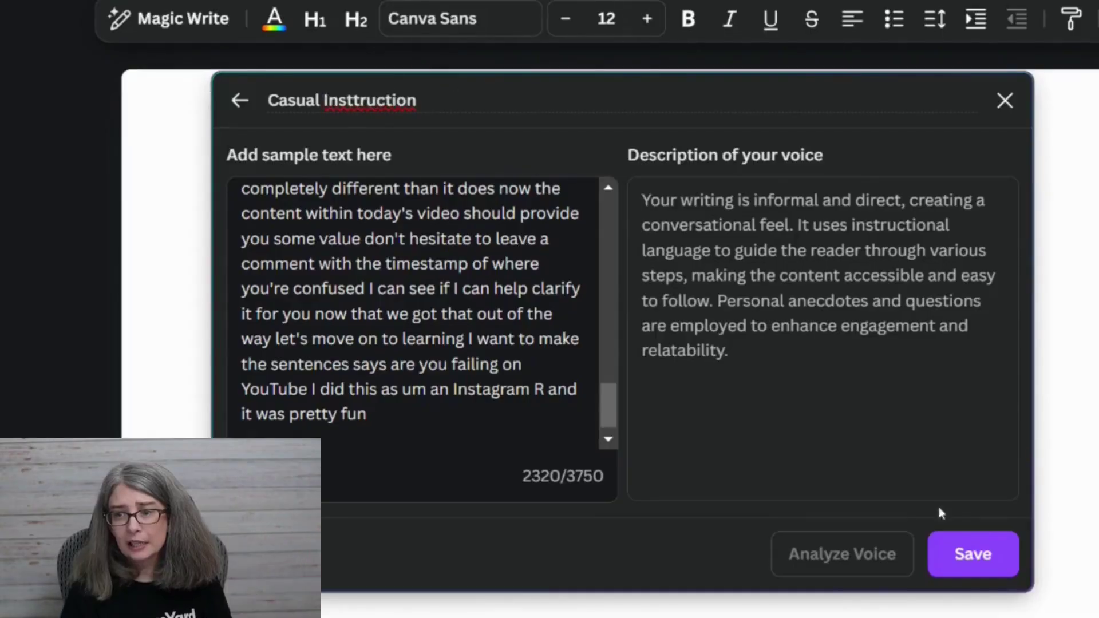
pyautogui.click(996, 555)
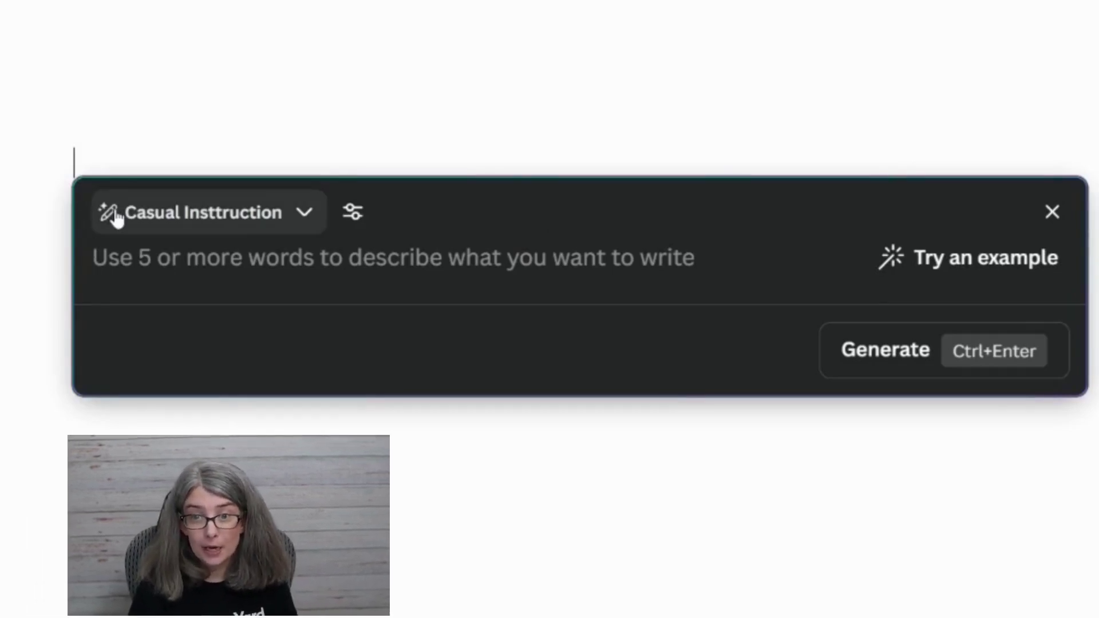
pyautogui.click(302, 216)
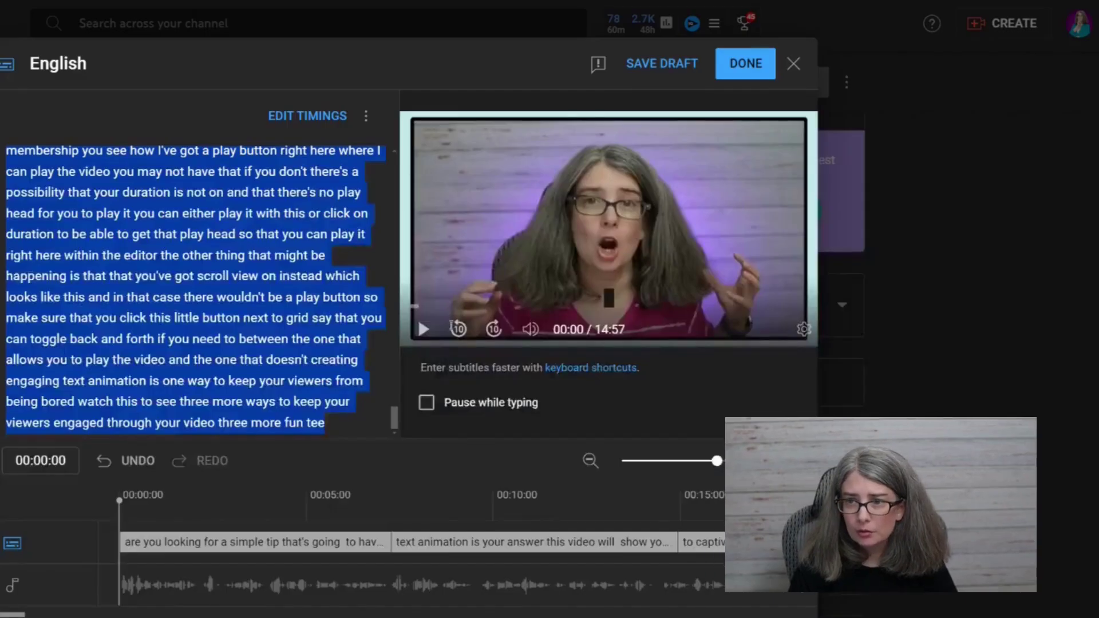
# - Switch to YouTube Studio, close the subtitles editor and copy the opening text of the video description up to "make it even better"
pyautogui.press('Escape')
pyautogui.click(182, 379)
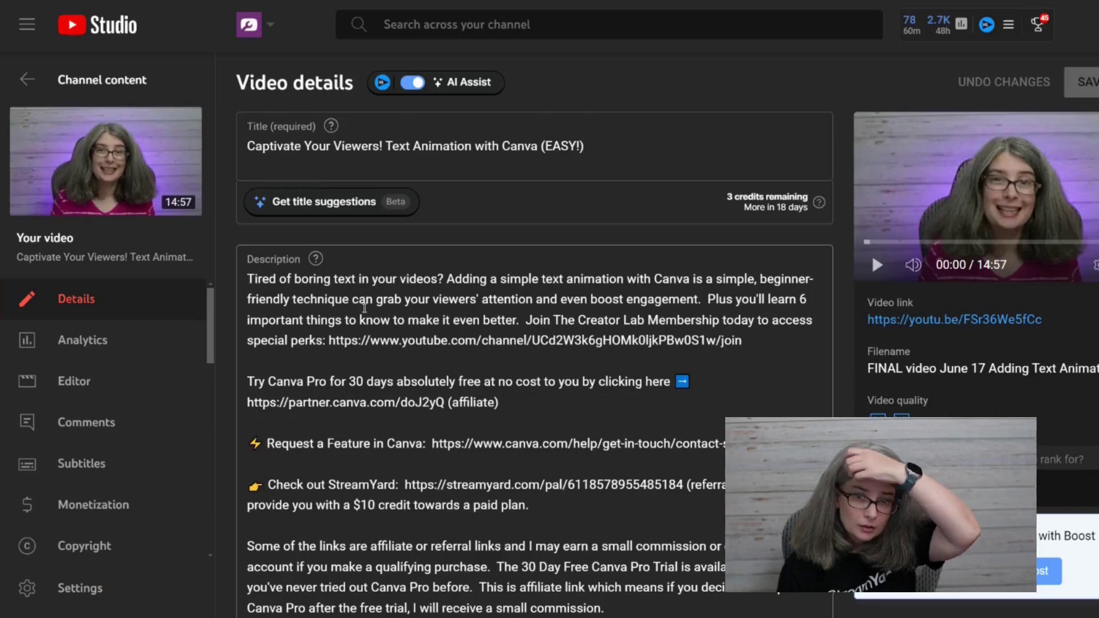
pyautogui.moveTo(246, 279); pyautogui.dragTo(512, 328)
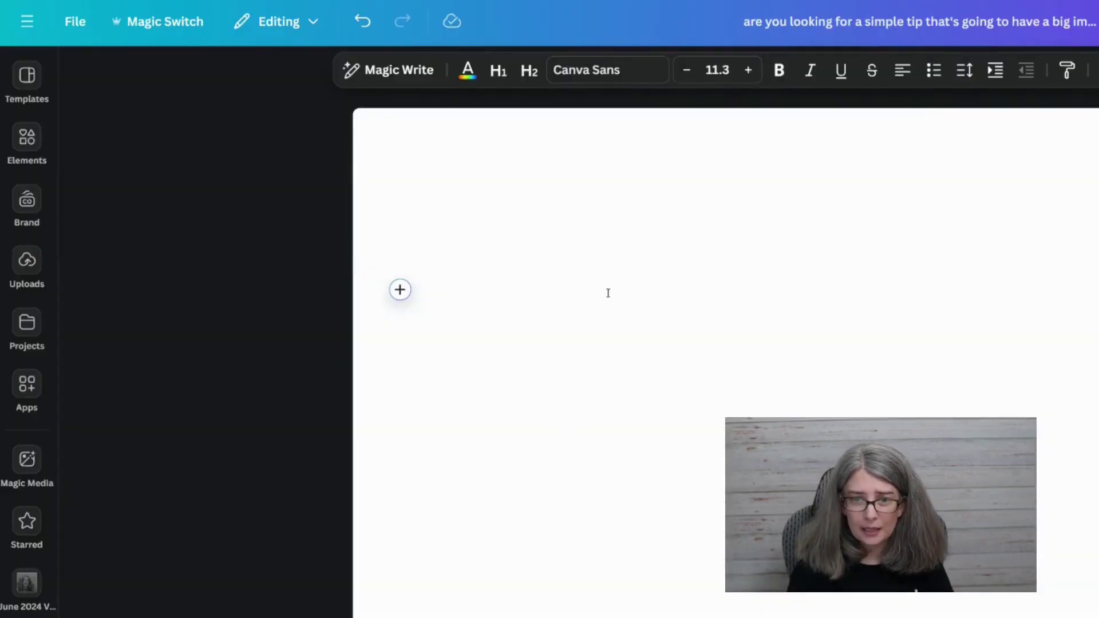
# - Paste the copied video description text into the Canva Doc and set its text color to black
pyautogui.write("Tired of boring text in your videos? Adding a simple text animation with Canva is a simple, beginner-friendly technique can grab your viewers' attention and even boost engagement.  Plus you'll learn 6 important things to know to ma")
pyautogui.moveTo(612, 290); pyautogui.dragTo(412, 260)
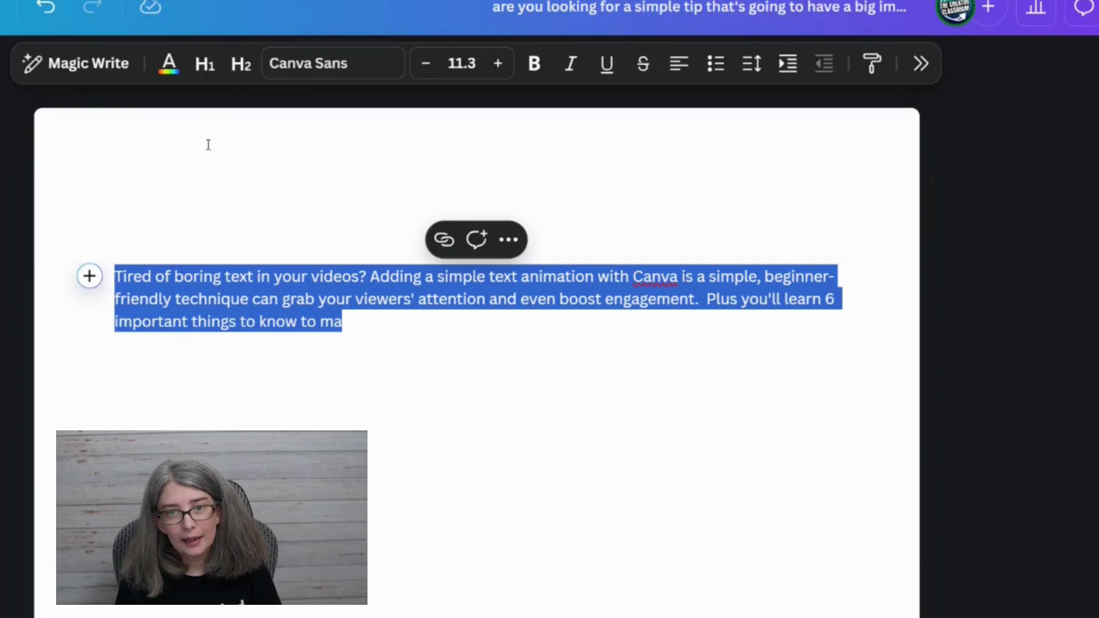
pyautogui.click(169, 68)
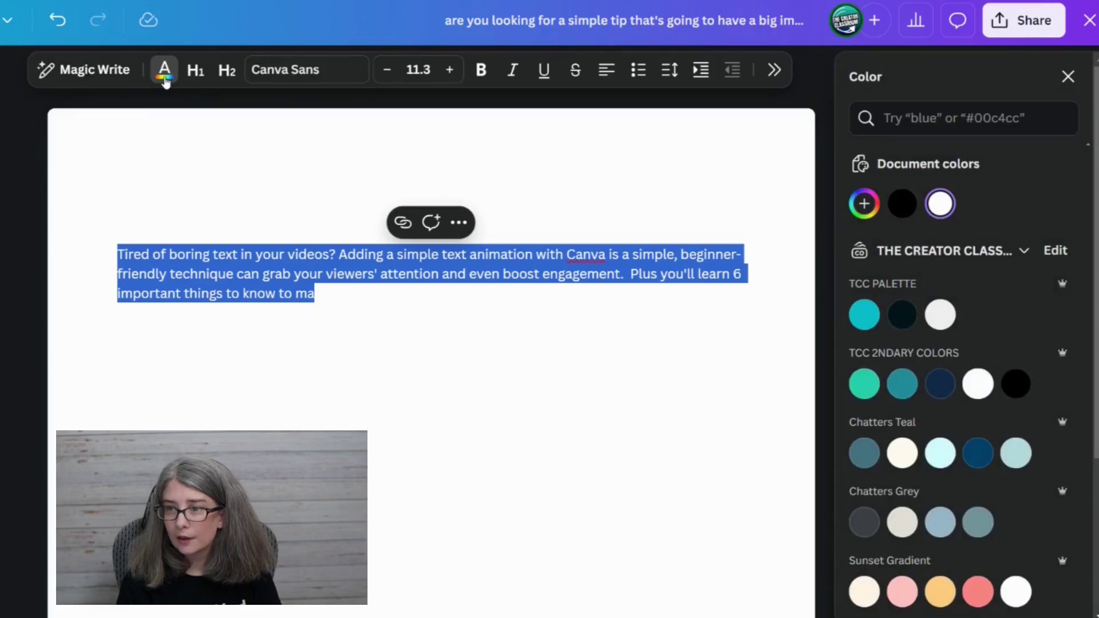
pyautogui.click(902, 204)
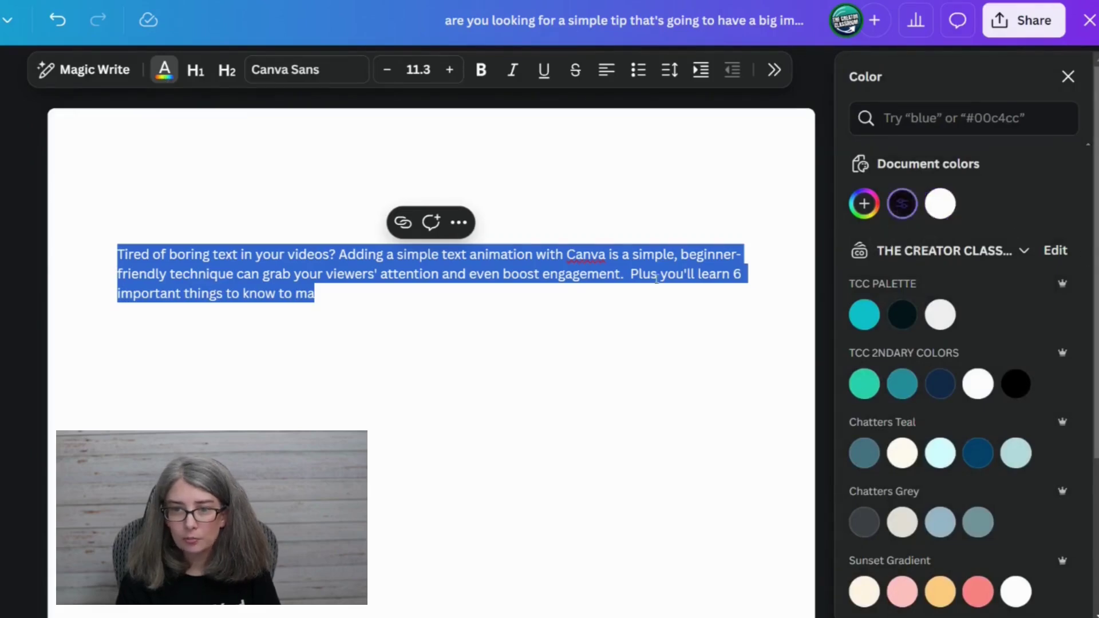
pyautogui.click(411, 295)
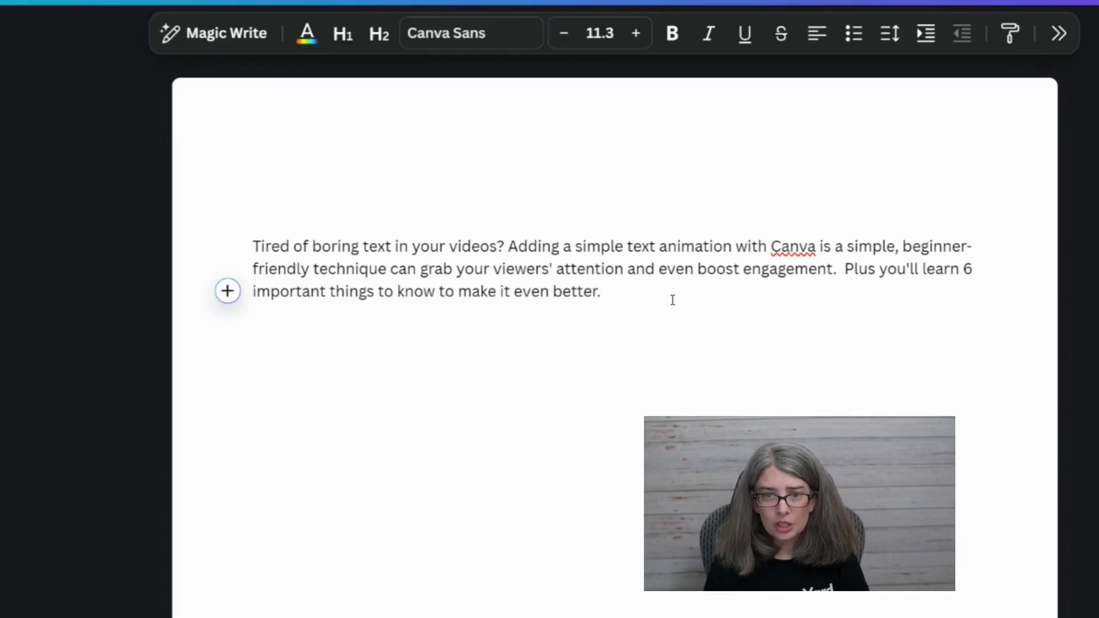
# - Apply the "Casual Insttruction" voice to the whole pasted description paragraph with Magic Write
pyautogui.moveTo(671, 295); pyautogui.dragTo(276, 195)
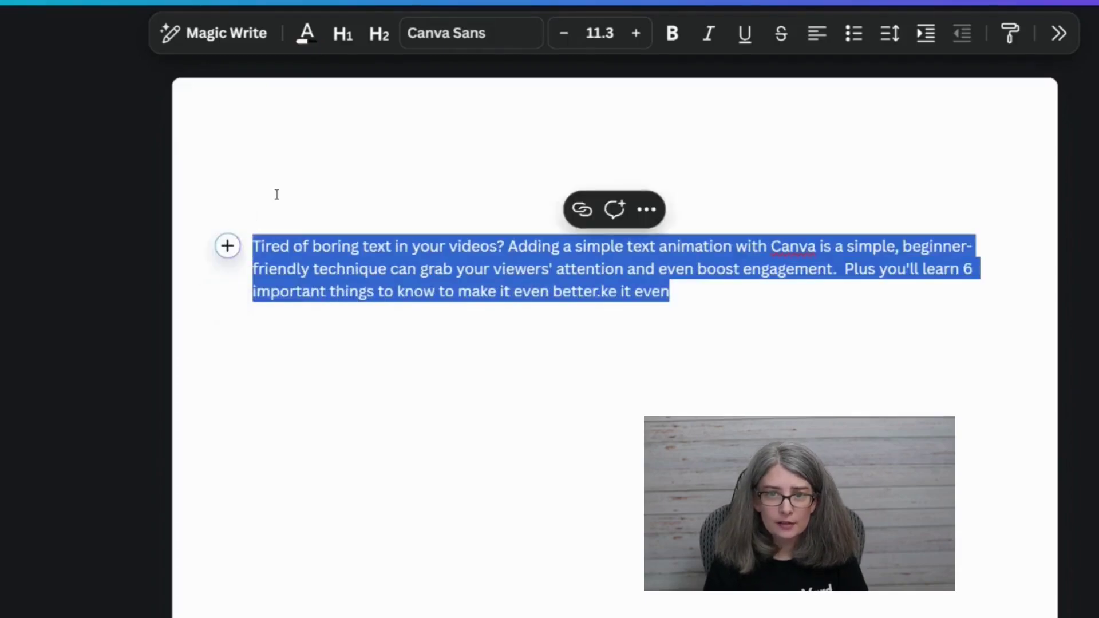
pyautogui.click(198, 35)
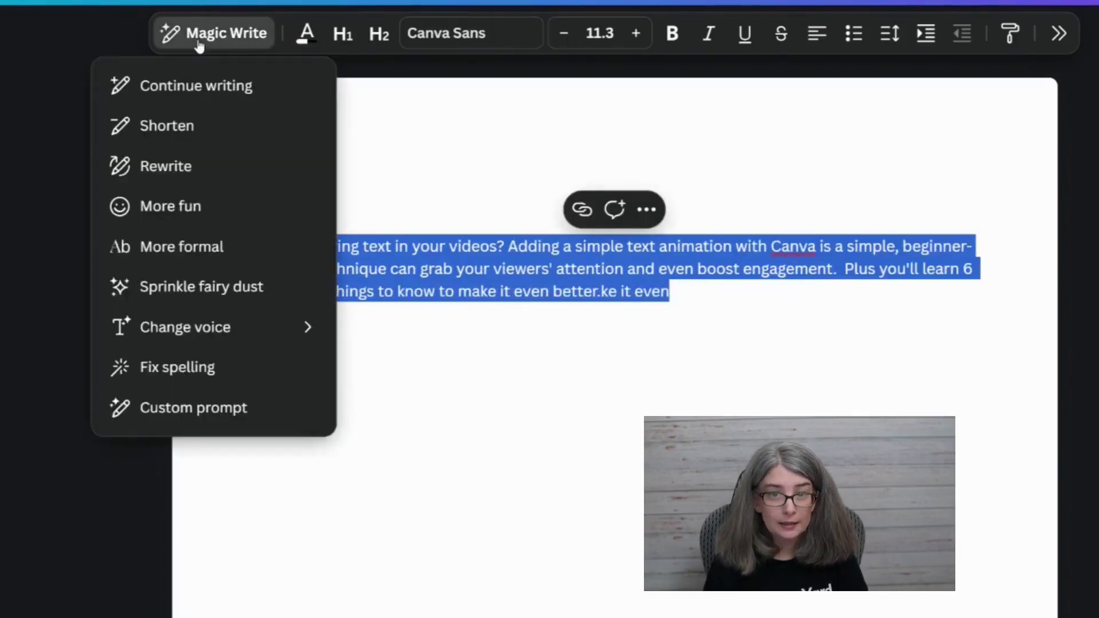
pyautogui.moveTo(248, 338)
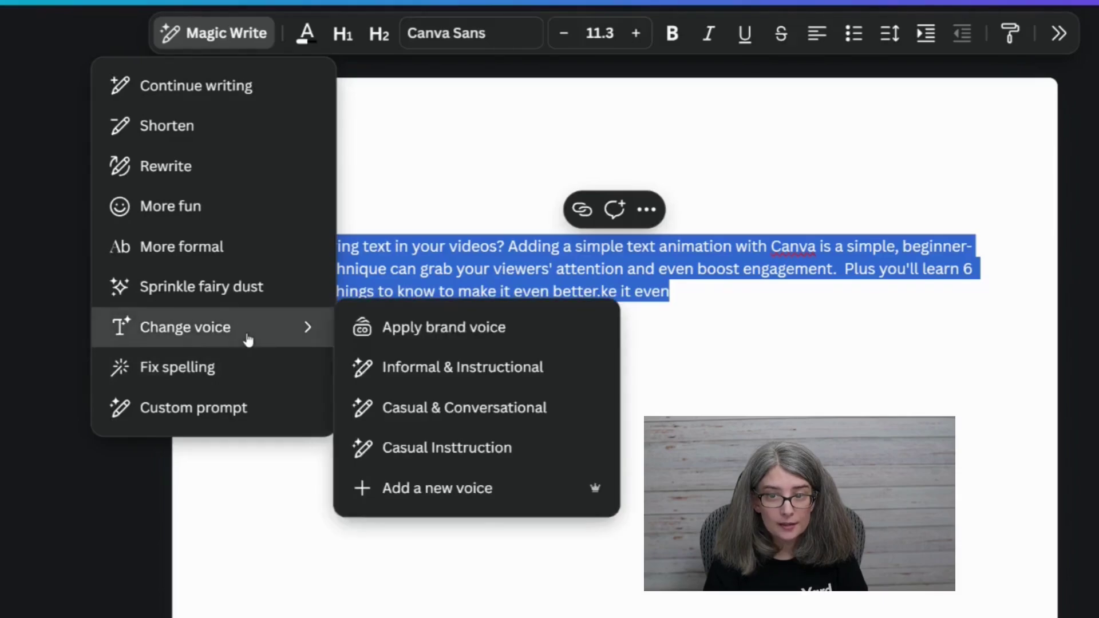
pyautogui.click(484, 447)
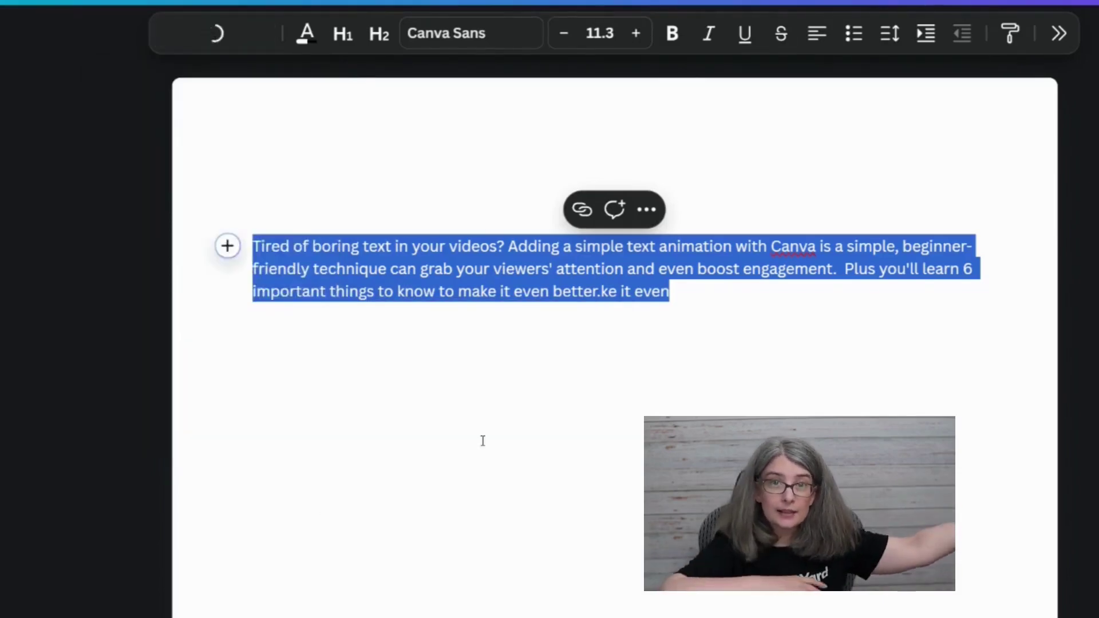
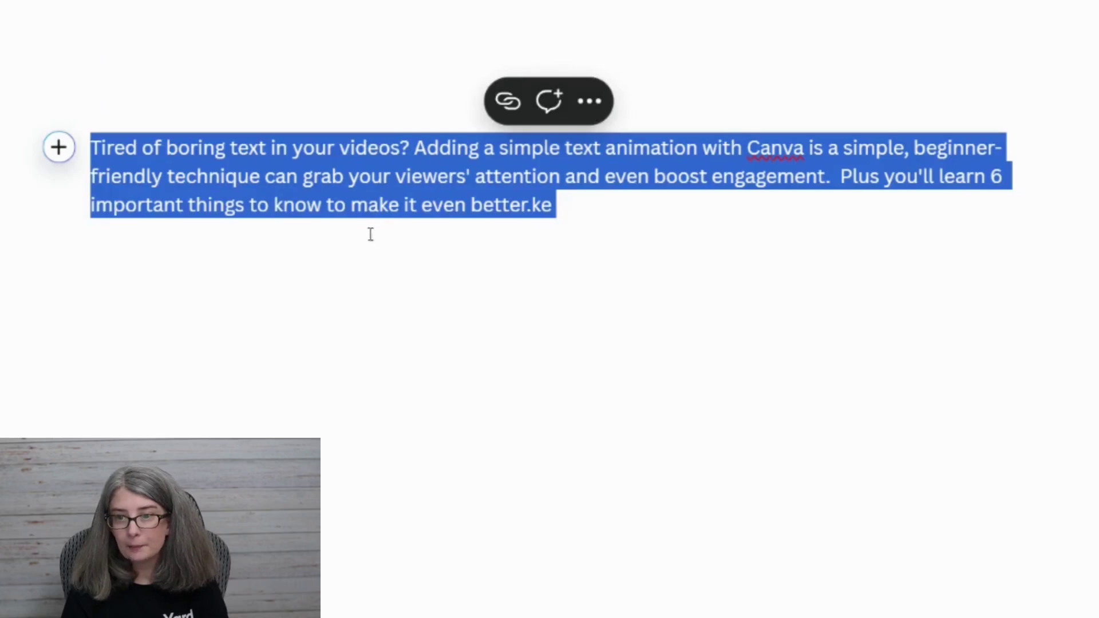
# - Paste a second copy of the video description text below the first paragraph
pyautogui.click(621, 250)
pyautogui.write("Tired of boring text in your videos? Adding a simple text animation with Canva is a simple, beginner-friendly technique can grab your viewers' attention and even boost engagement.  Plus you'll learn 6 important things to know to make it even better.")
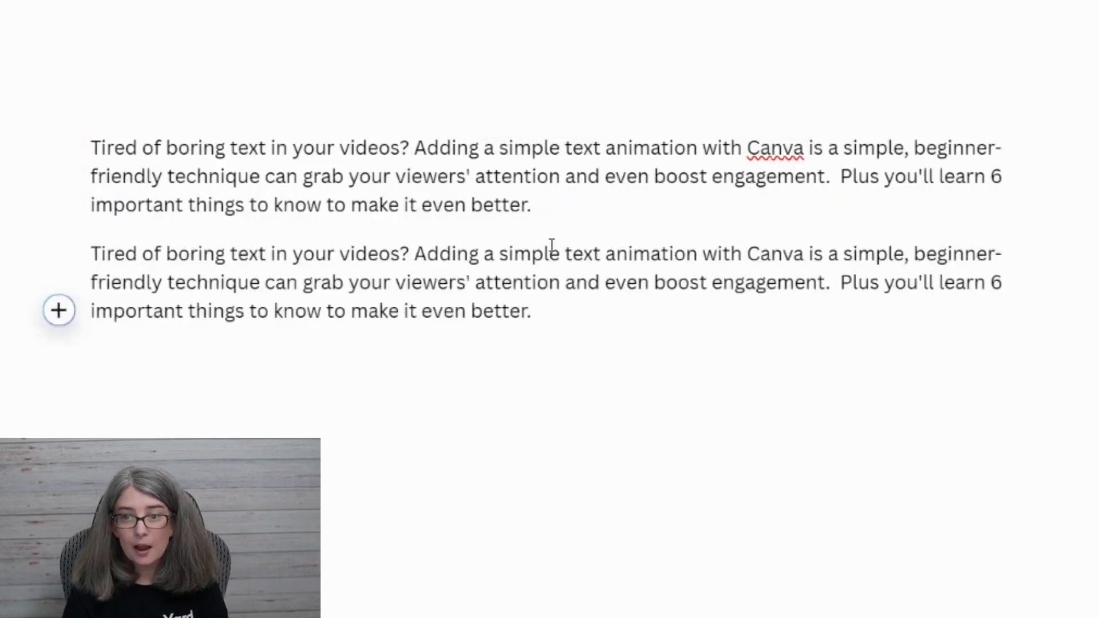
pyautogui.moveTo(626, 344); pyautogui.dragTo(90, 312)
pyautogui.click(604, 318)
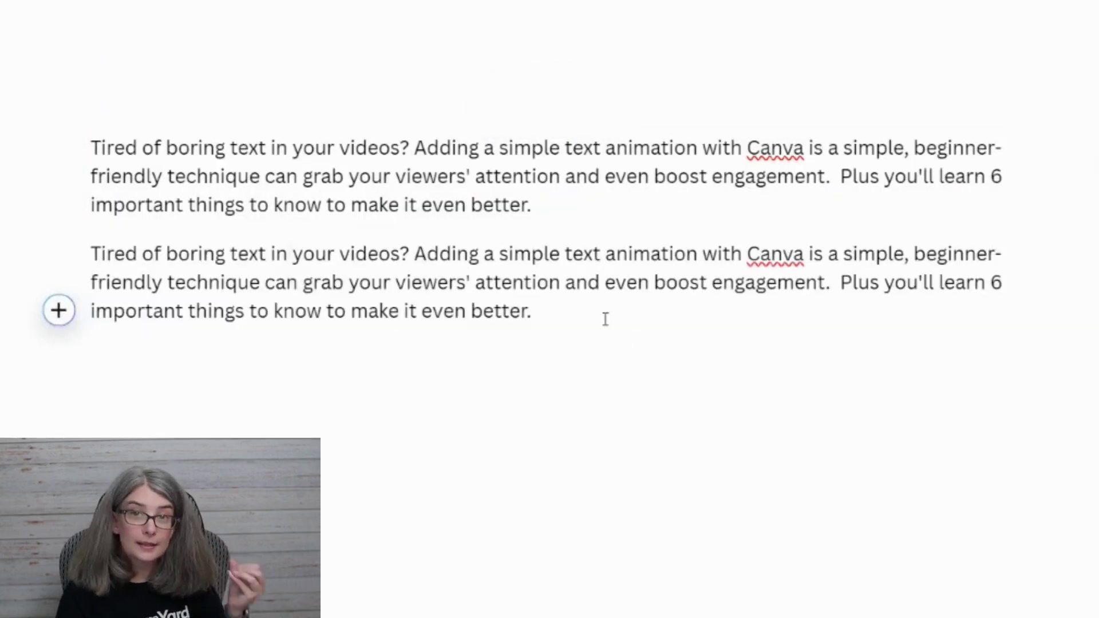
pyautogui.moveTo(597, 304); pyautogui.dragTo(75, 269)
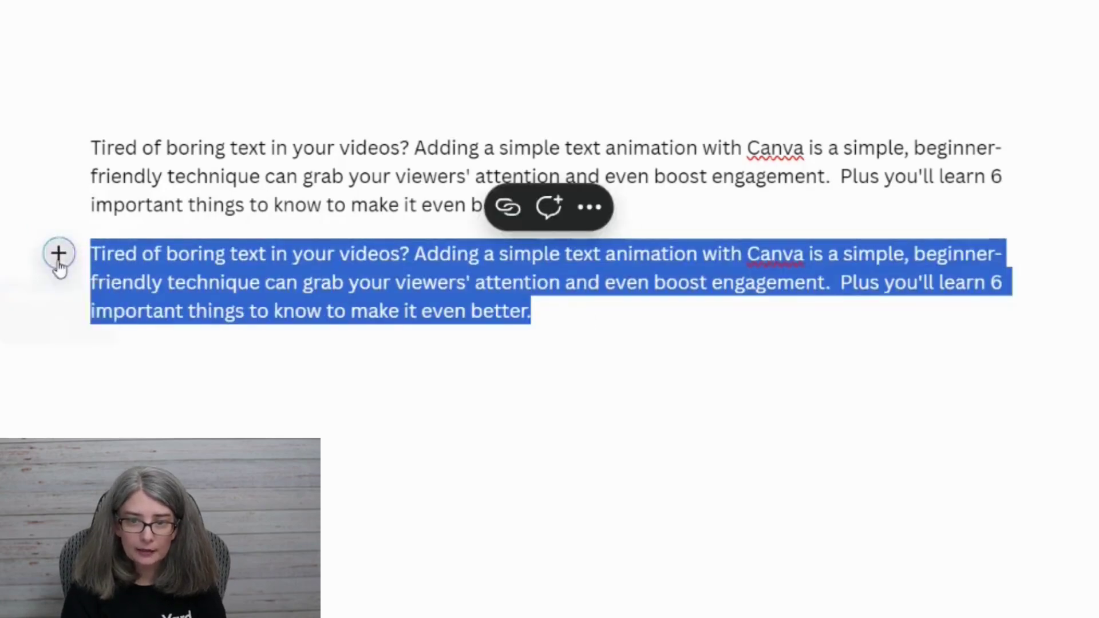
pyautogui.click(58, 253)
pyautogui.click(253, 550)
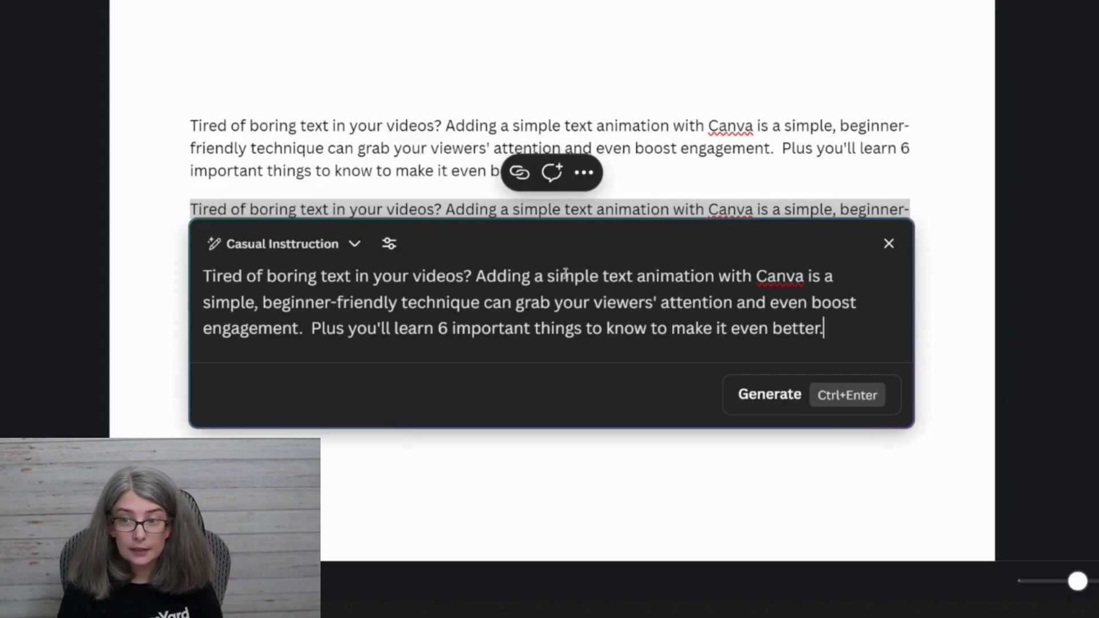
pyautogui.click(889, 240)
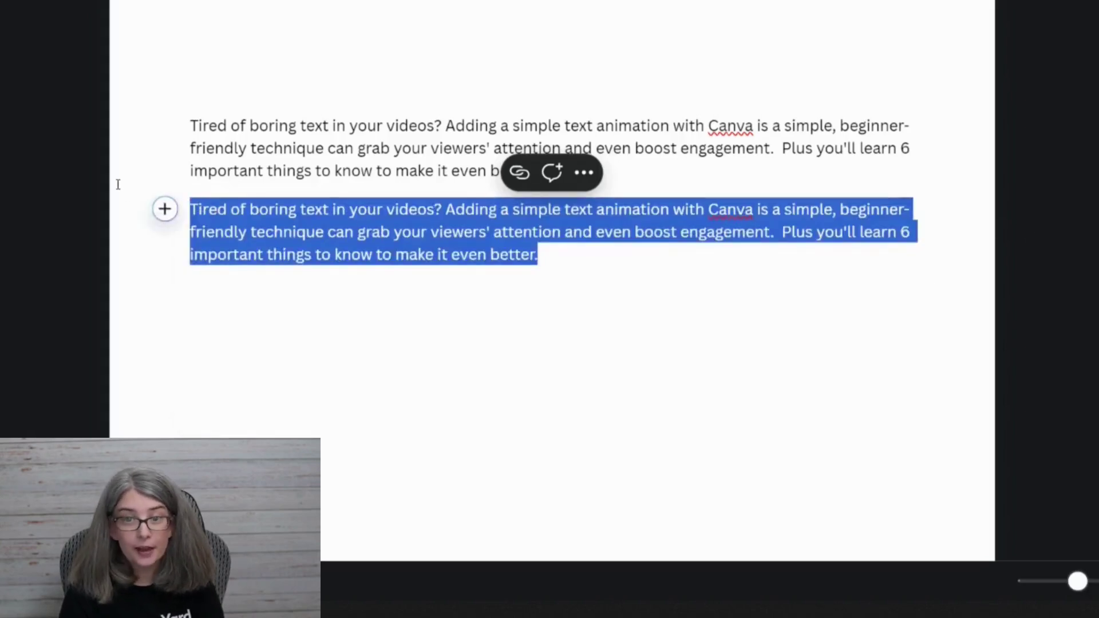
# - Edit the second paragraph with Magic Write in the "Informal & Instructional" voice, generate the text and insert it into the Doc
pyautogui.click(165, 209)
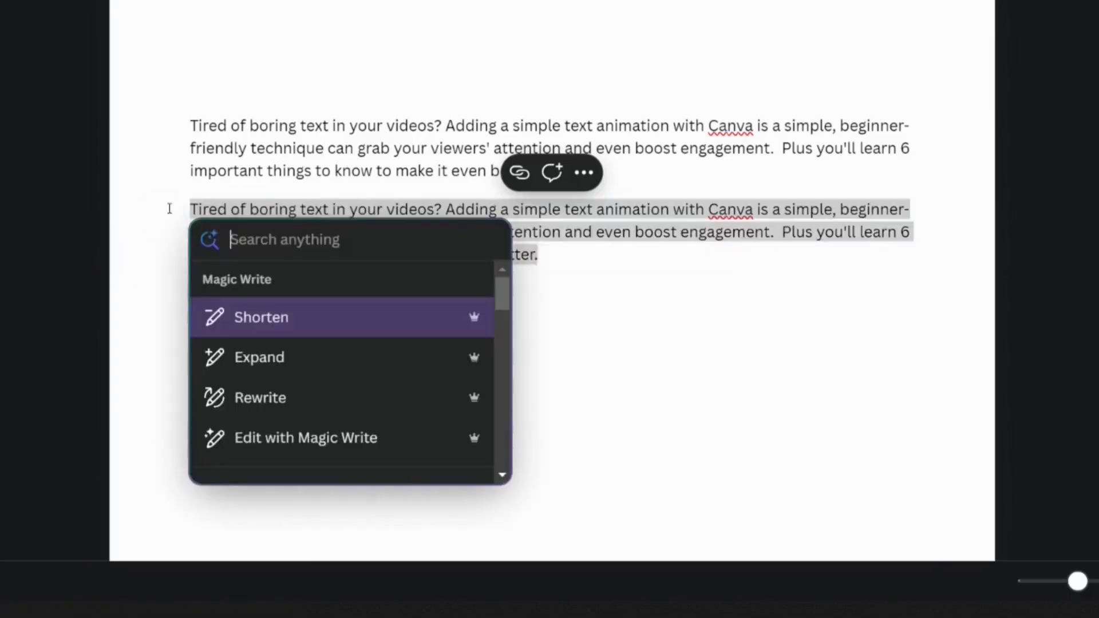
pyautogui.click(288, 439)
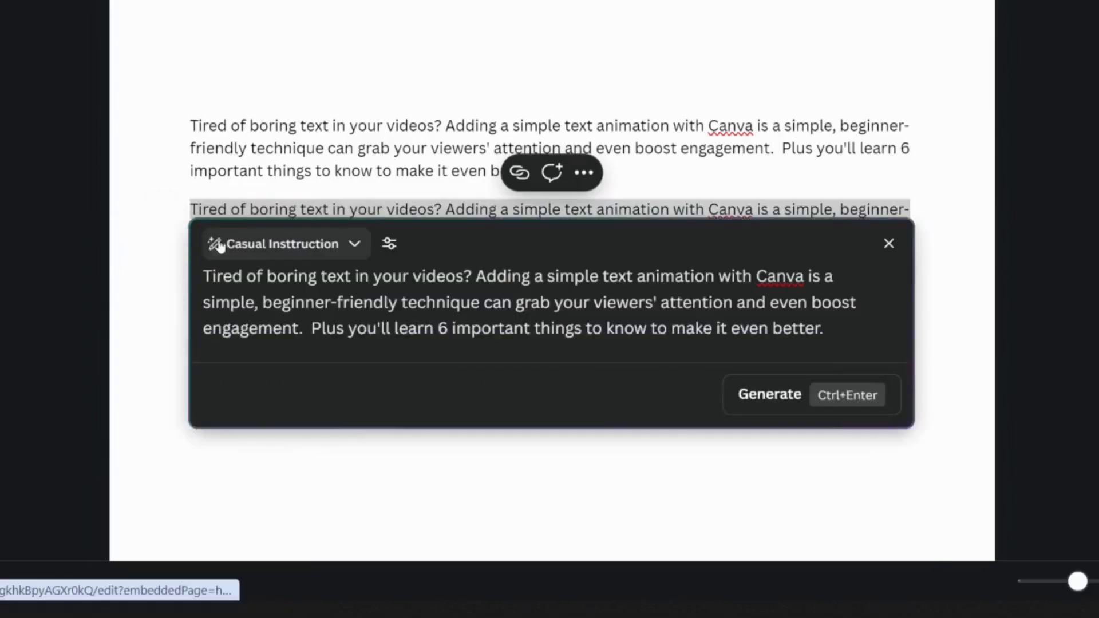
pyautogui.click(351, 249)
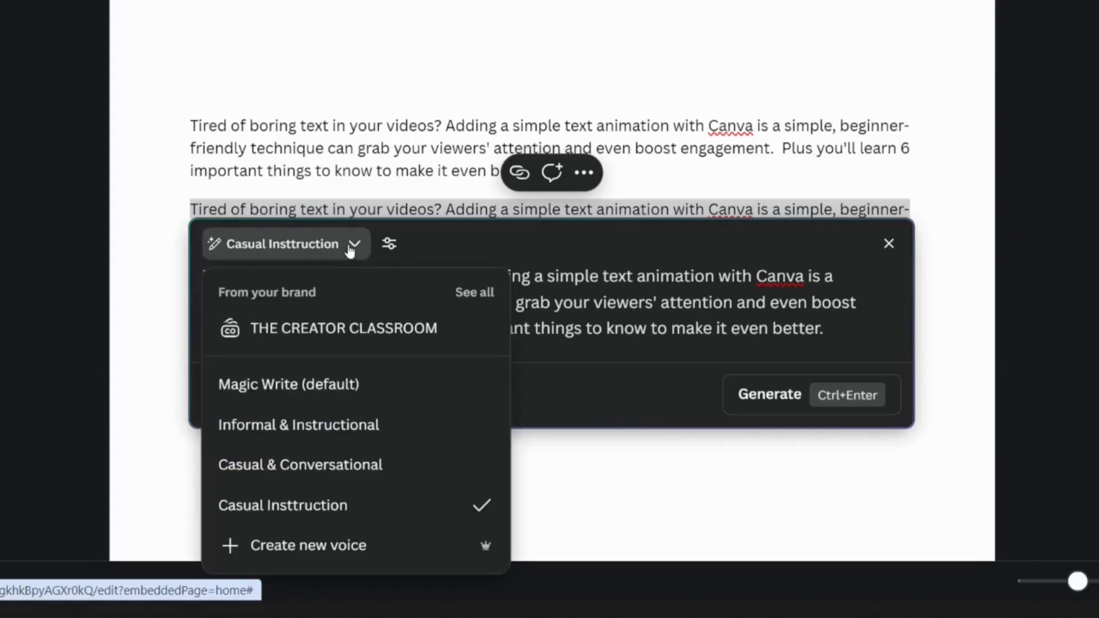
pyautogui.click(363, 444)
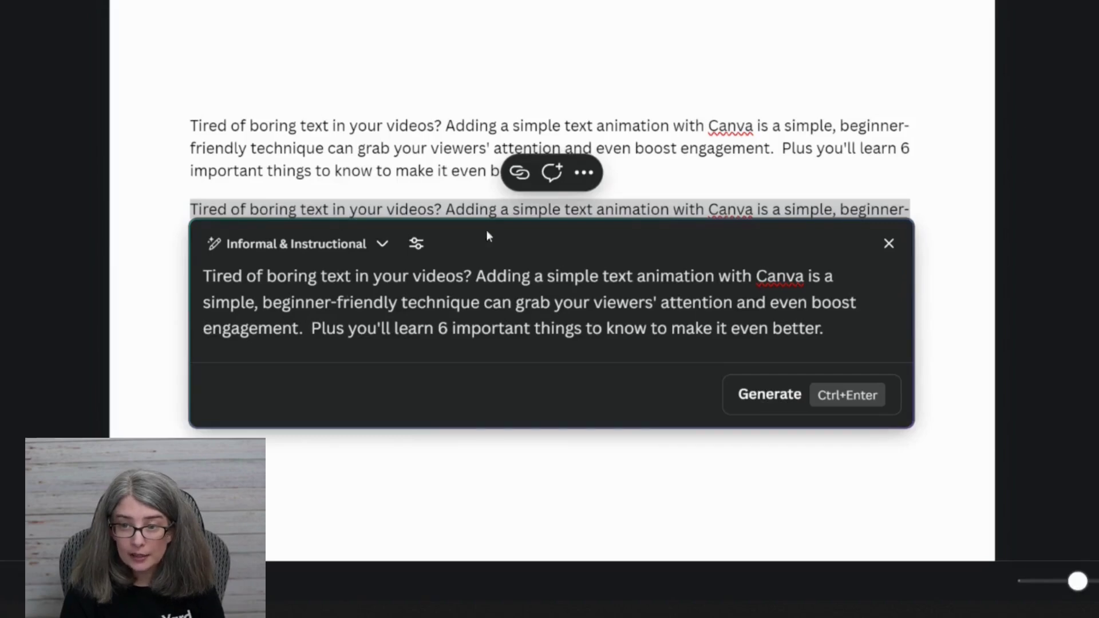
pyautogui.click(839, 401)
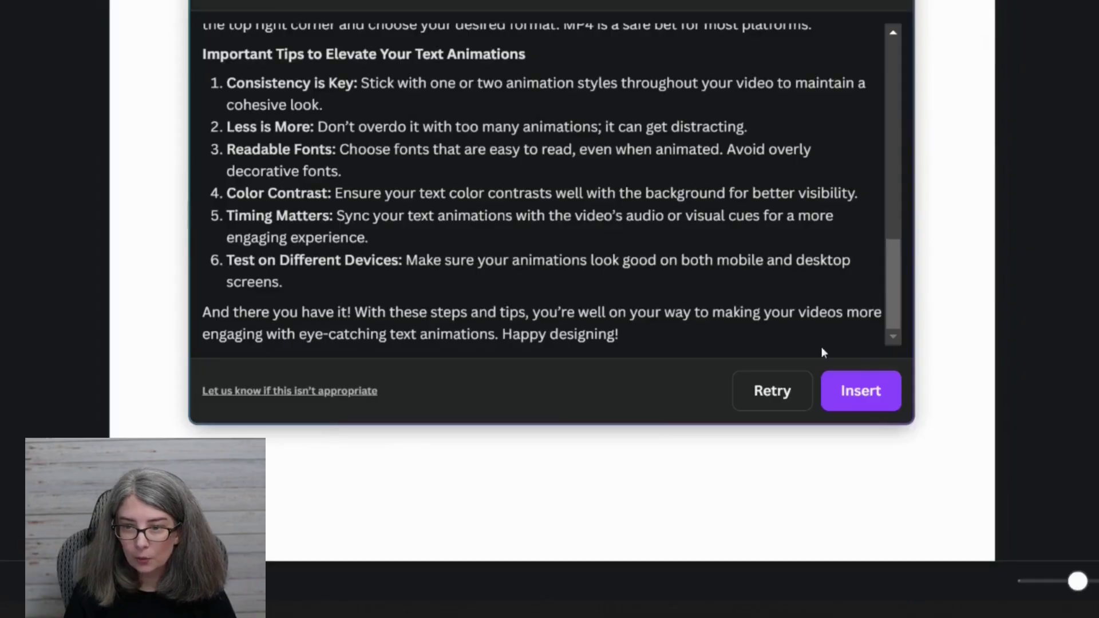
pyautogui.click(887, 403)
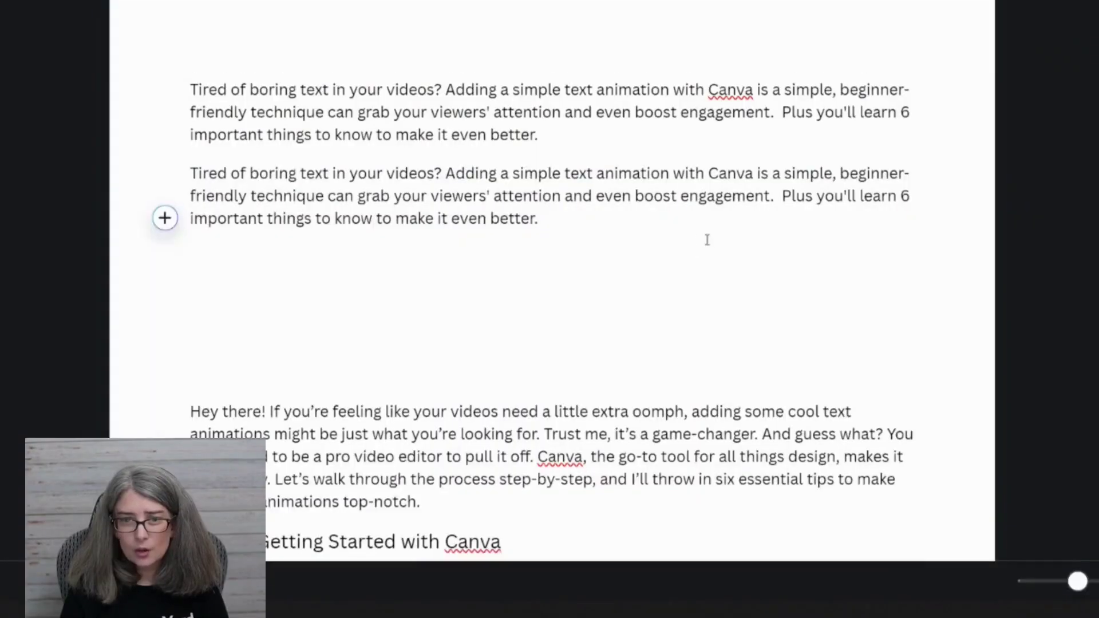
# - Reopen the second paragraph in Magic Write, rejoin the split word "make" in the prompt and generate text from it
pyautogui.moveTo(707, 239); pyautogui.dragTo(149, 158)
pyautogui.click(164, 172)
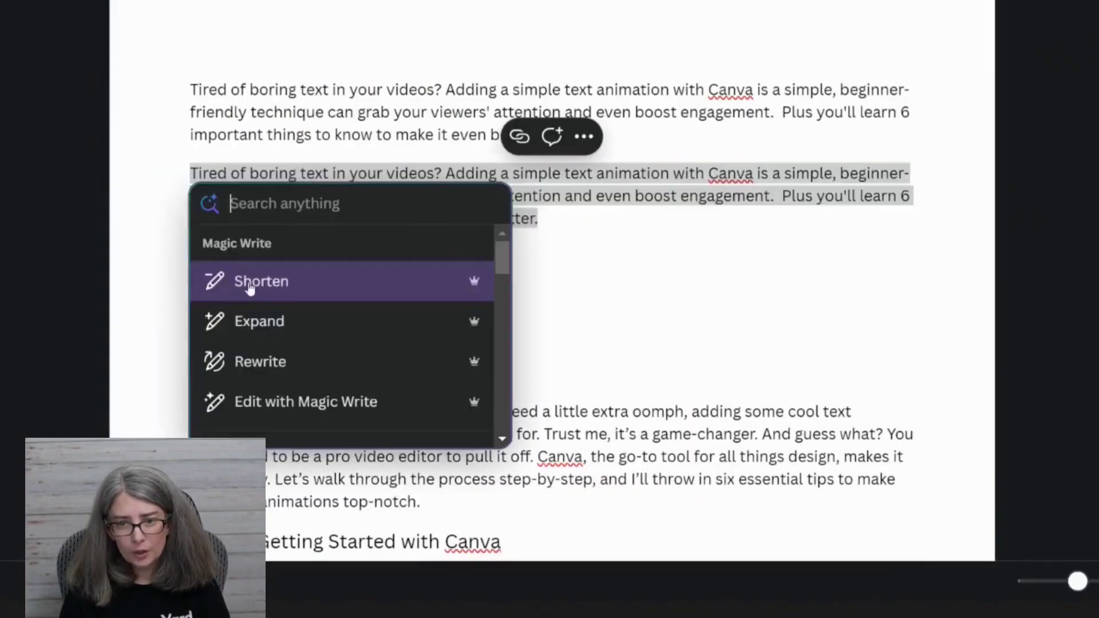
pyautogui.click(268, 395)
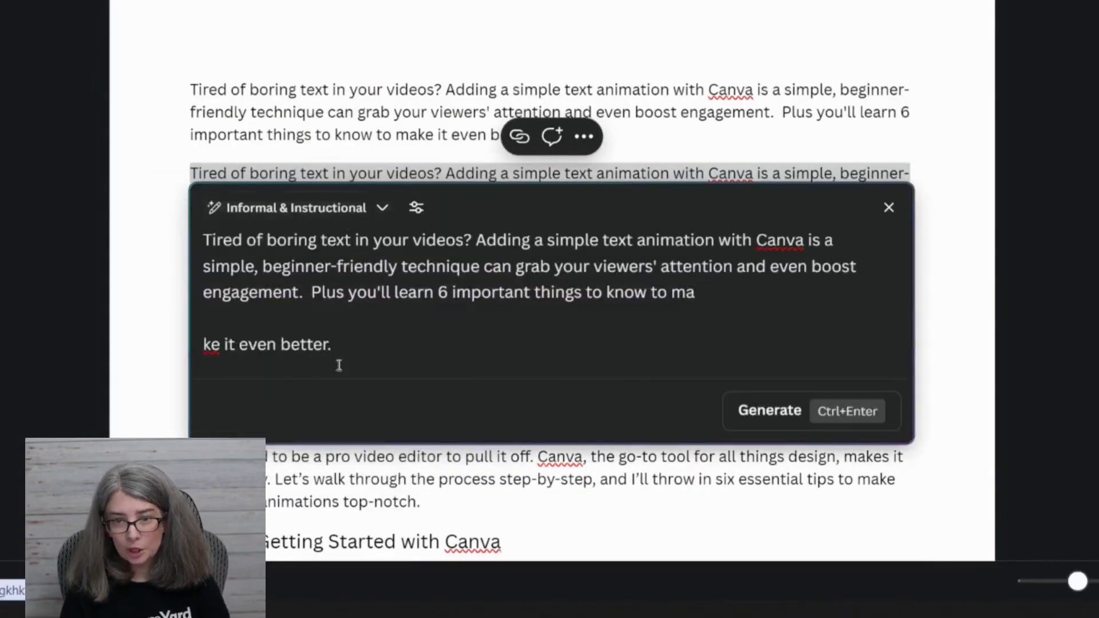
pyautogui.click(204, 344)
pyautogui.press('BackSpace')
pyautogui.press('BackSpace')
pyautogui.click(833, 362)
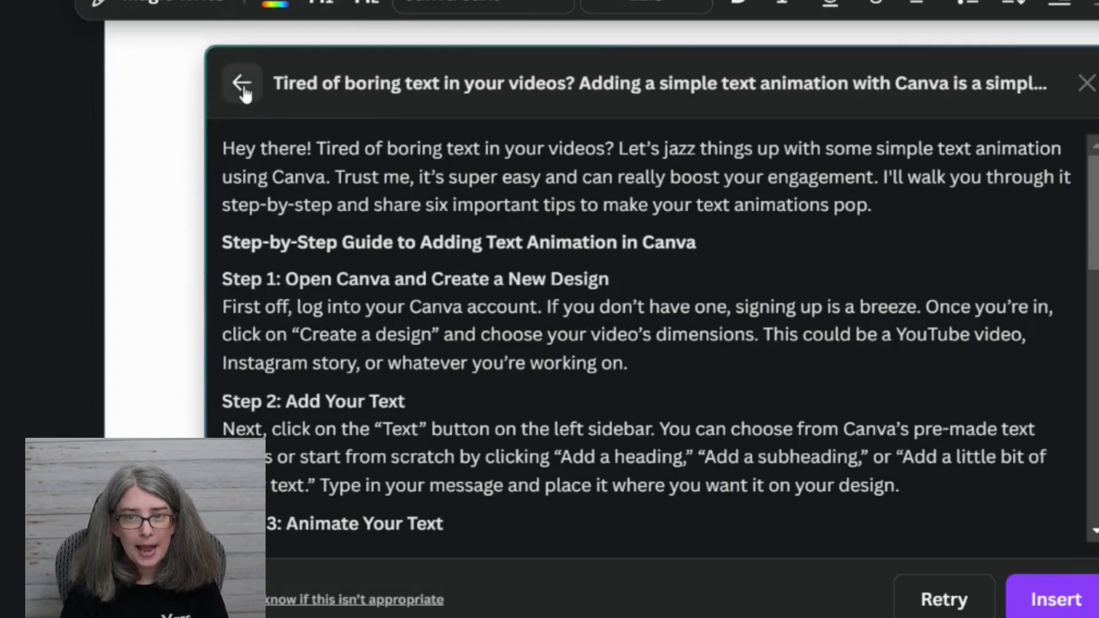
# - Return to the prompt, add "make 15 variations for an Instagram Reel caption" above the description text and generate the captions
pyautogui.click(242, 85)
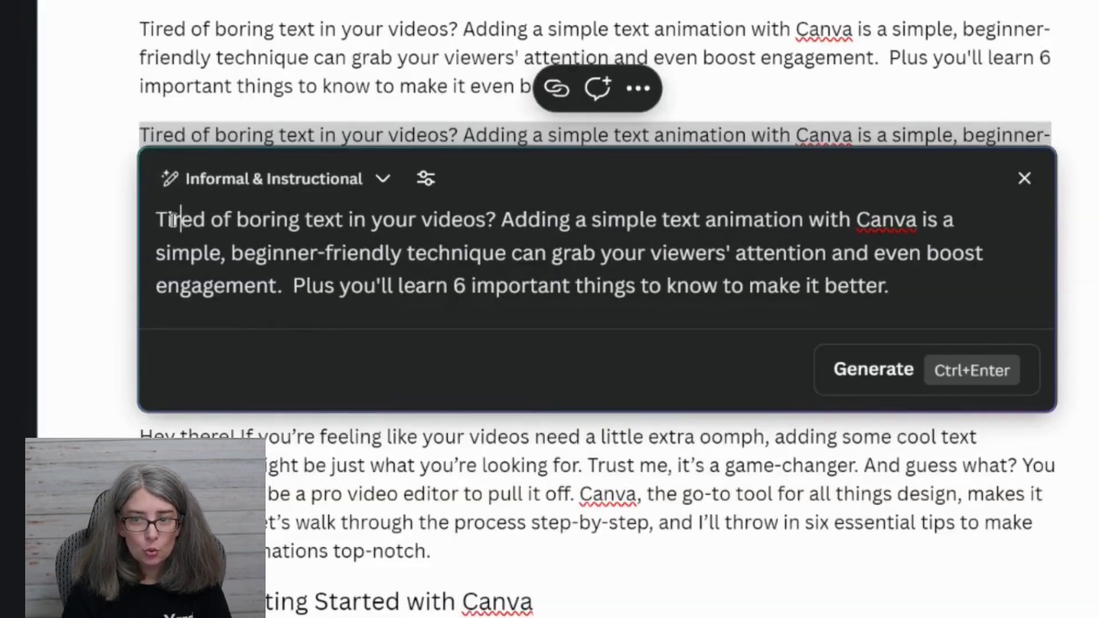
pyautogui.click(161, 219)
pyautogui.press('Return')
pyautogui.press('Return')
pyautogui.press('Return')
pyautogui.press('Up')
pyautogui.press('Up')
pyautogui.press('Up')
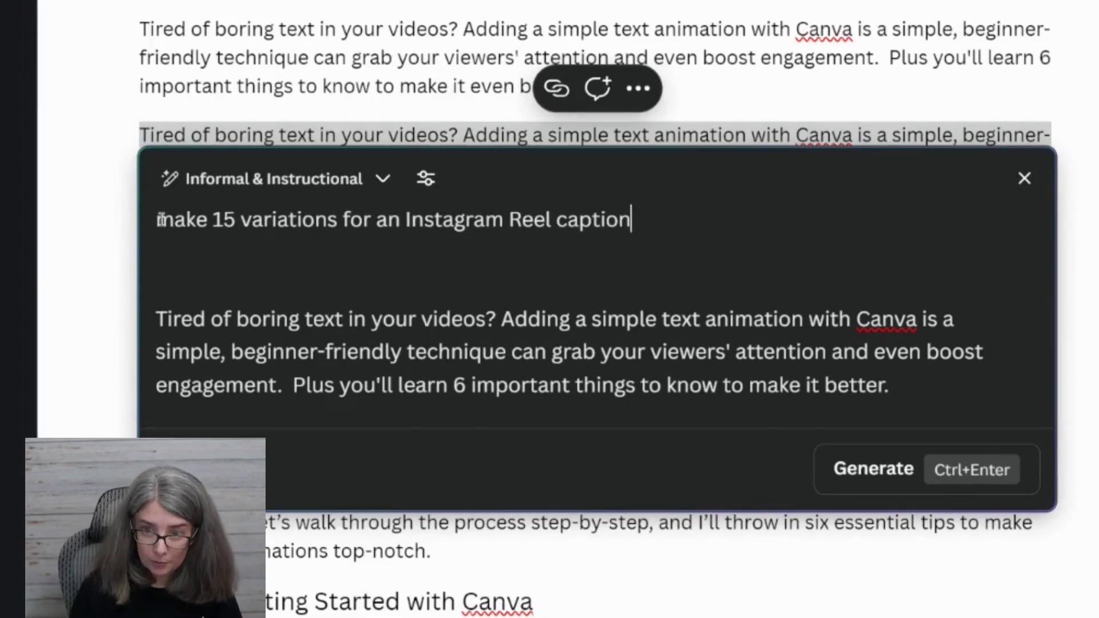
pyautogui.click(969, 473)
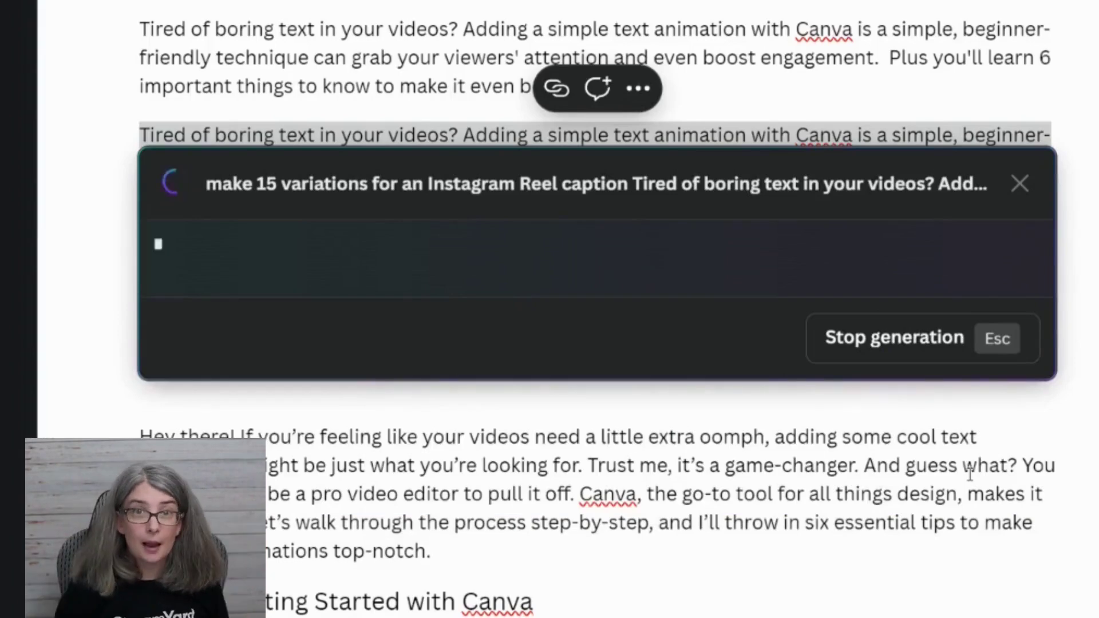
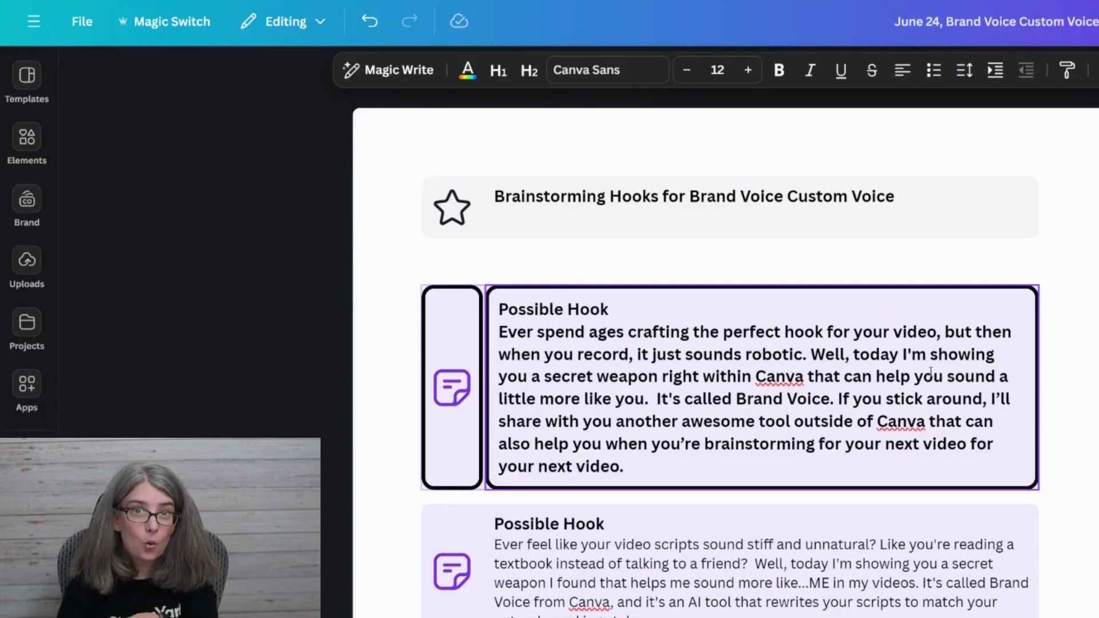
# - Search for highlight blocks at the empty line above the first possible hook and view the available block styles
pyautogui.press('Escape')
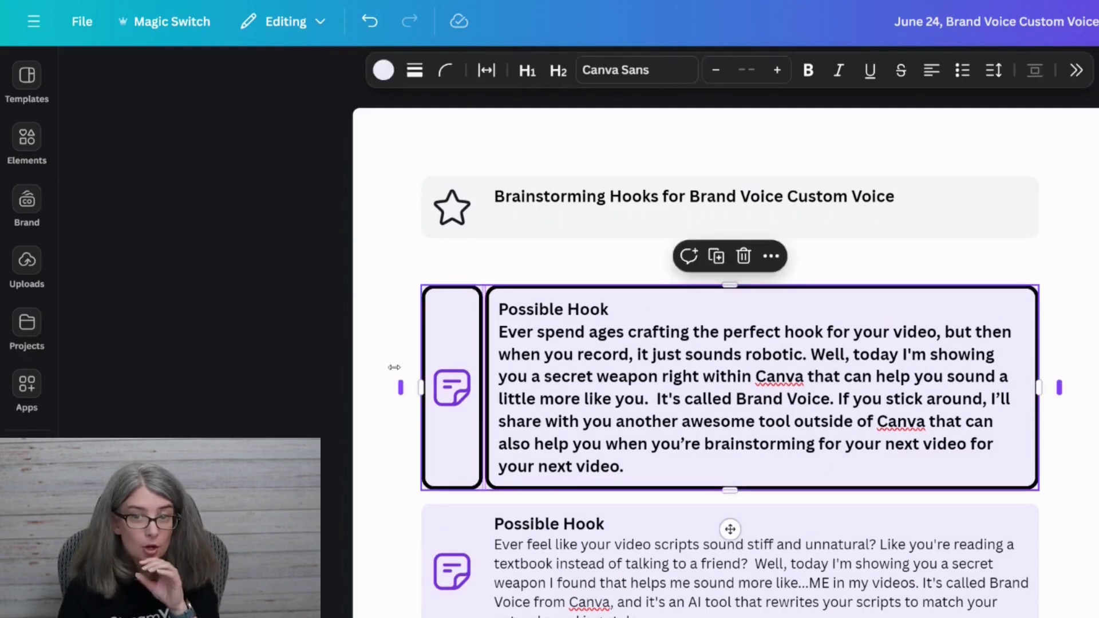
pyautogui.click(386, 265)
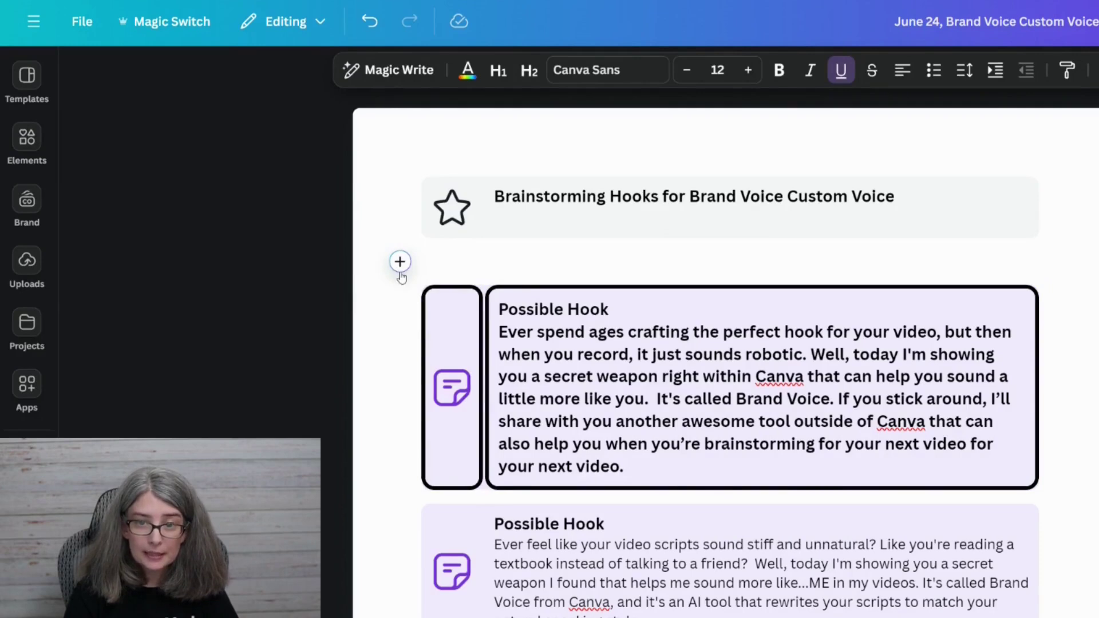
pyautogui.click(400, 262)
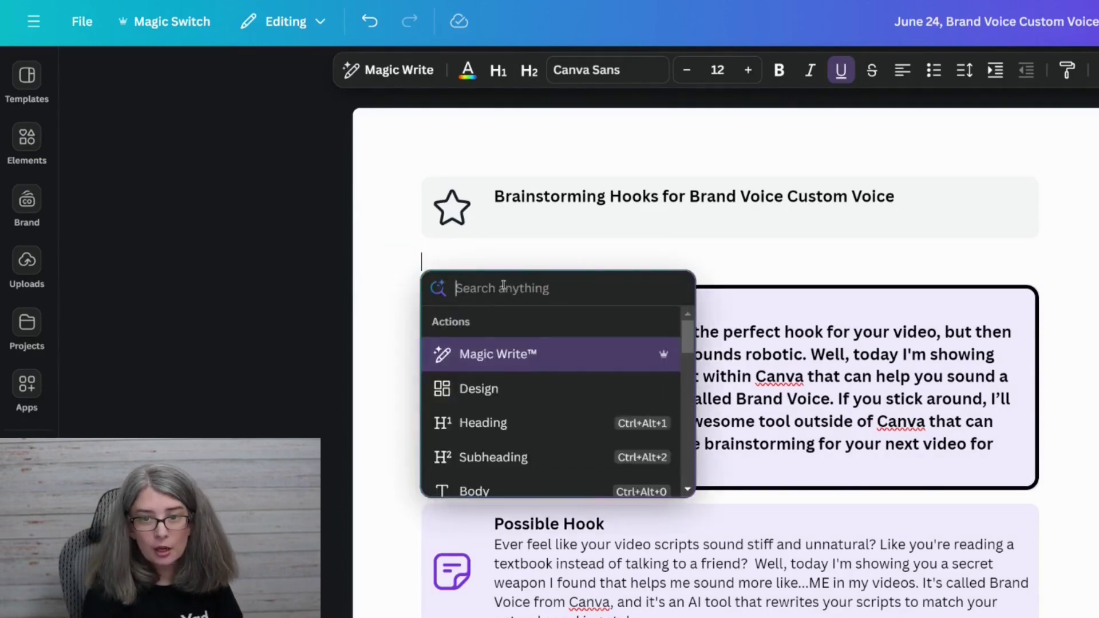
pyautogui.write('highli')
pyautogui.click(524, 350)
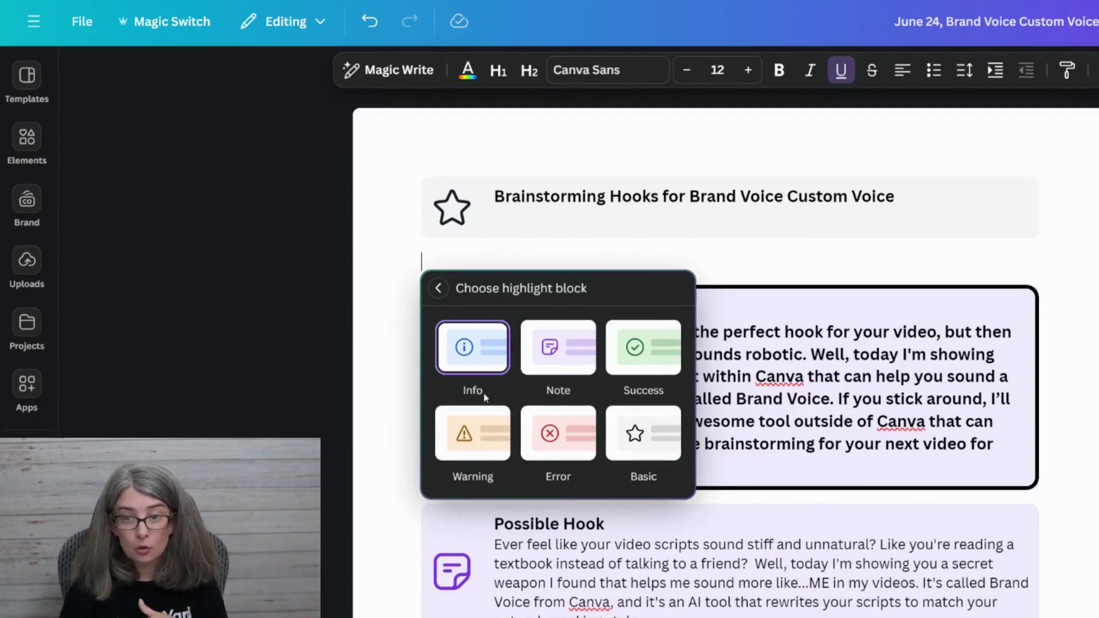
pyautogui.press('Escape')
# - Look through the brainstormed hooks and possible titles for the Brand Voice video
pyautogui.scroll(-2, 739, 260)
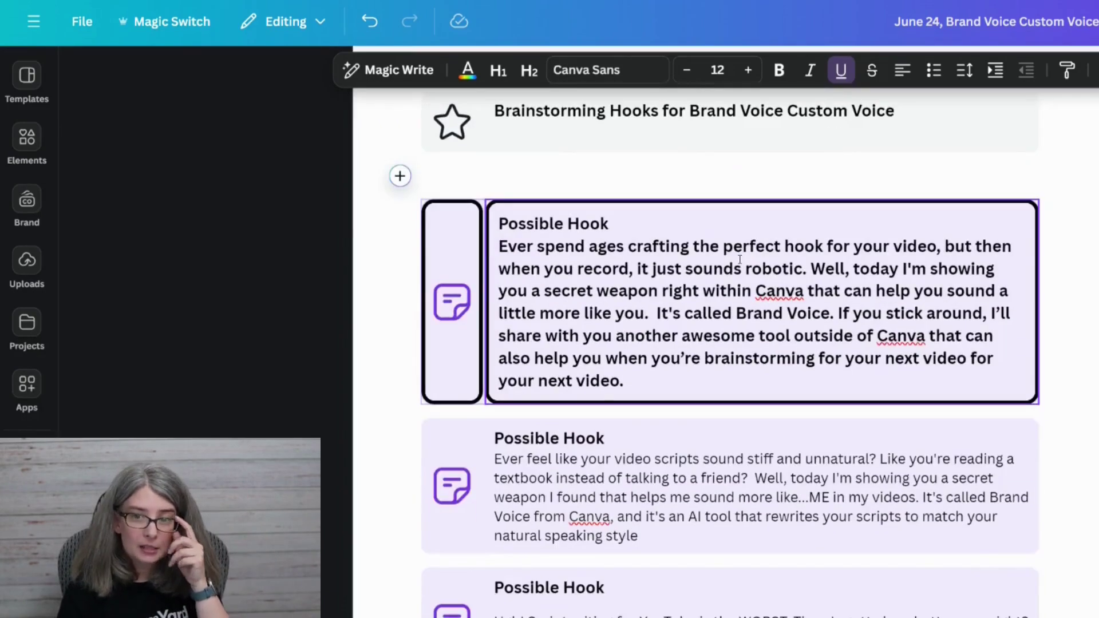
pyautogui.scroll(-10, 739, 259)
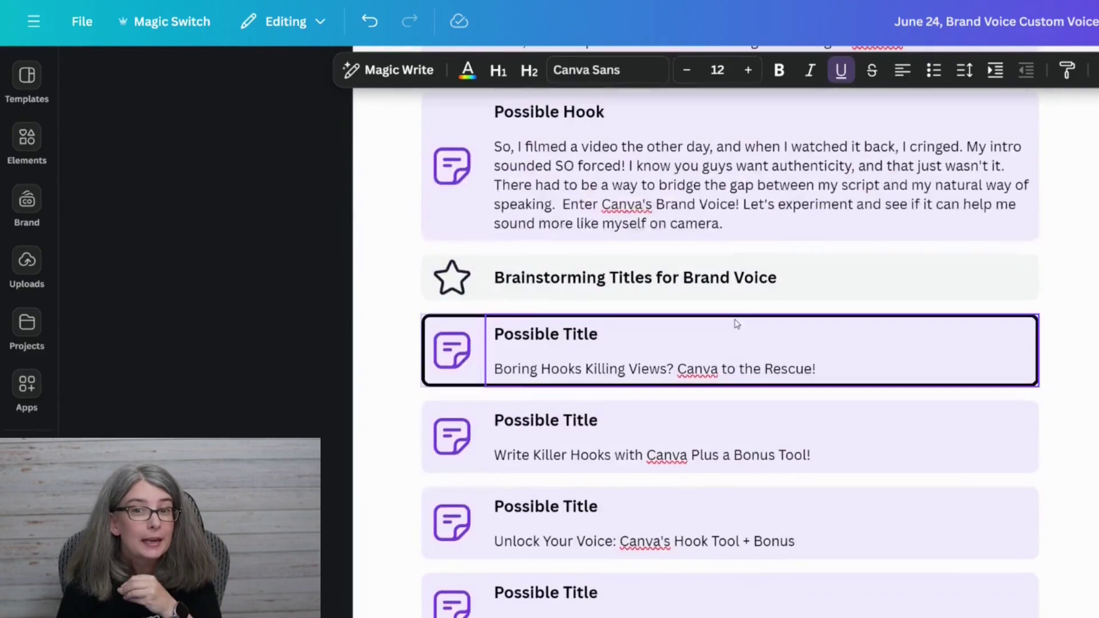
pyautogui.scroll(-7, 736, 324)
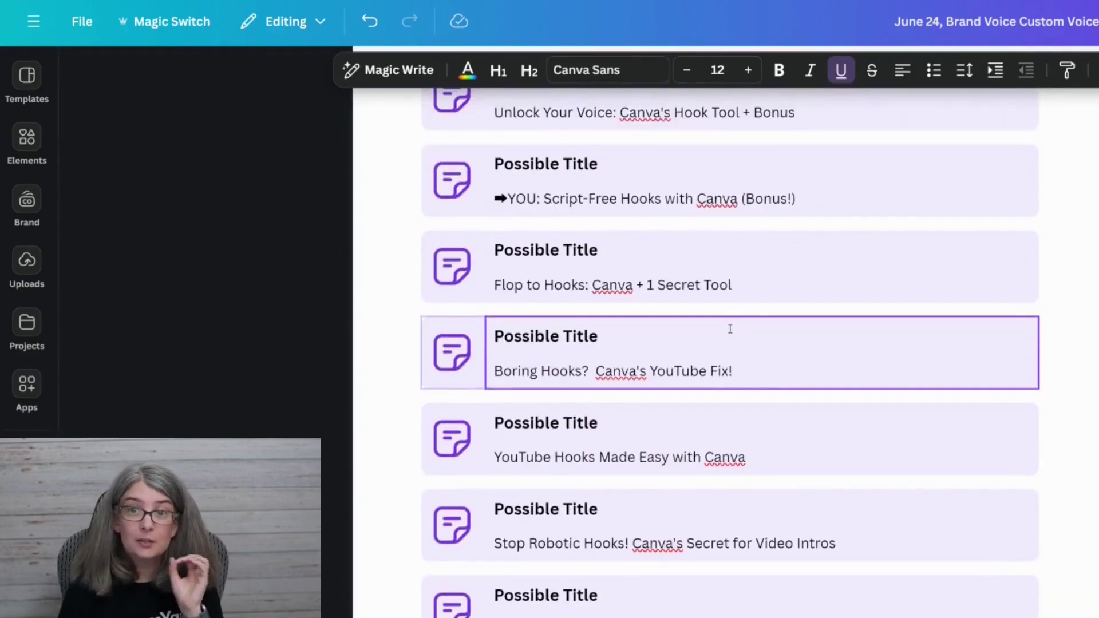
pyautogui.scroll(-1, 738, 309)
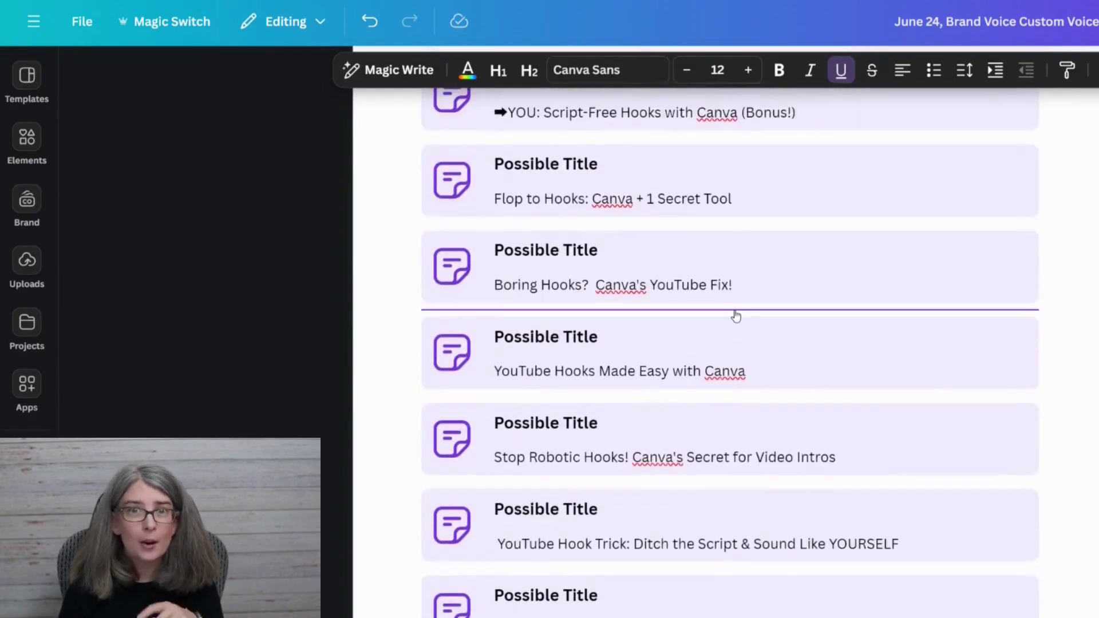
# - Look through the brainstormed full video script for using Brand Voice, from the intro paragraph and the warning block to Step 5
pyautogui.scroll(-1, 739, 309)
pyautogui.scroll(-8, 737, 312)
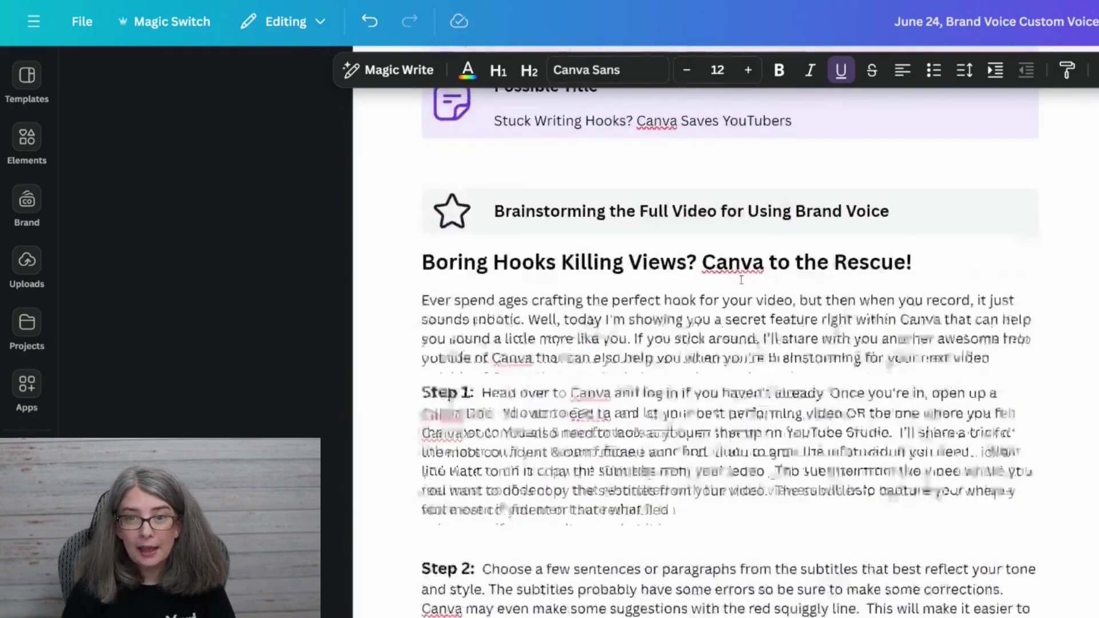
pyautogui.scroll(1, 626, 287)
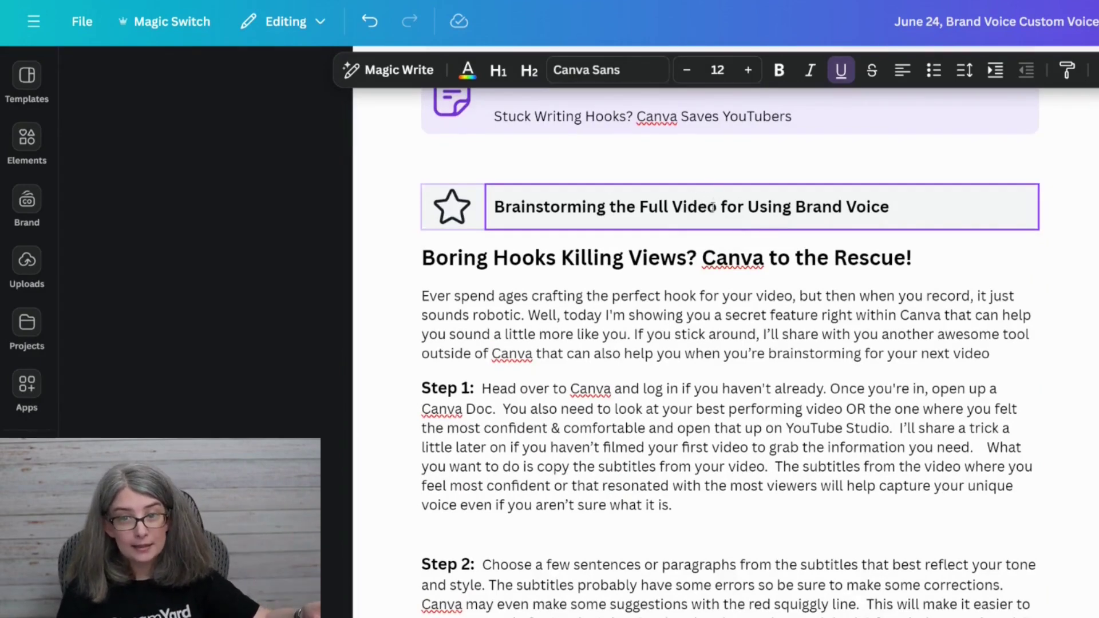
pyautogui.click(496, 315)
pyautogui.tripleClick(498, 313)
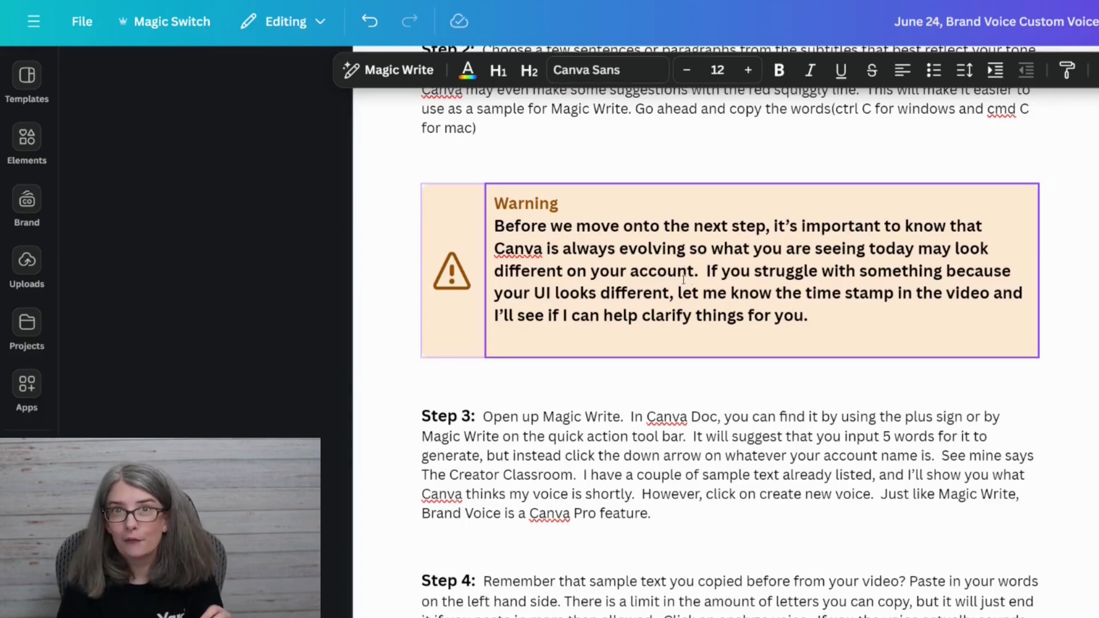
pyautogui.scroll(-3, 758, 323)
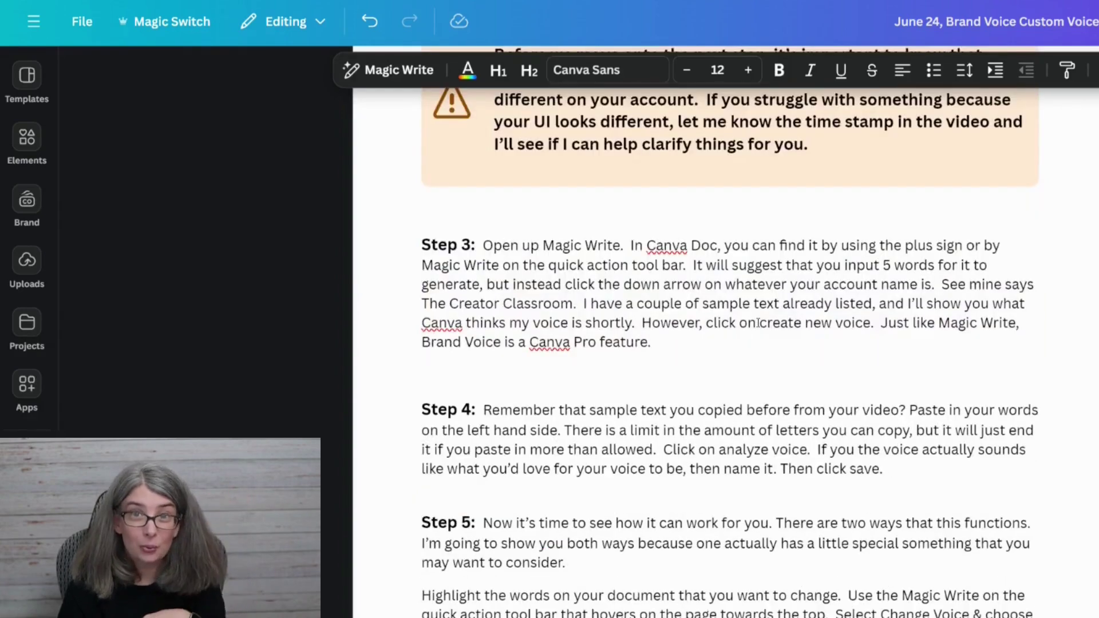
pyautogui.scroll(-3, 758, 320)
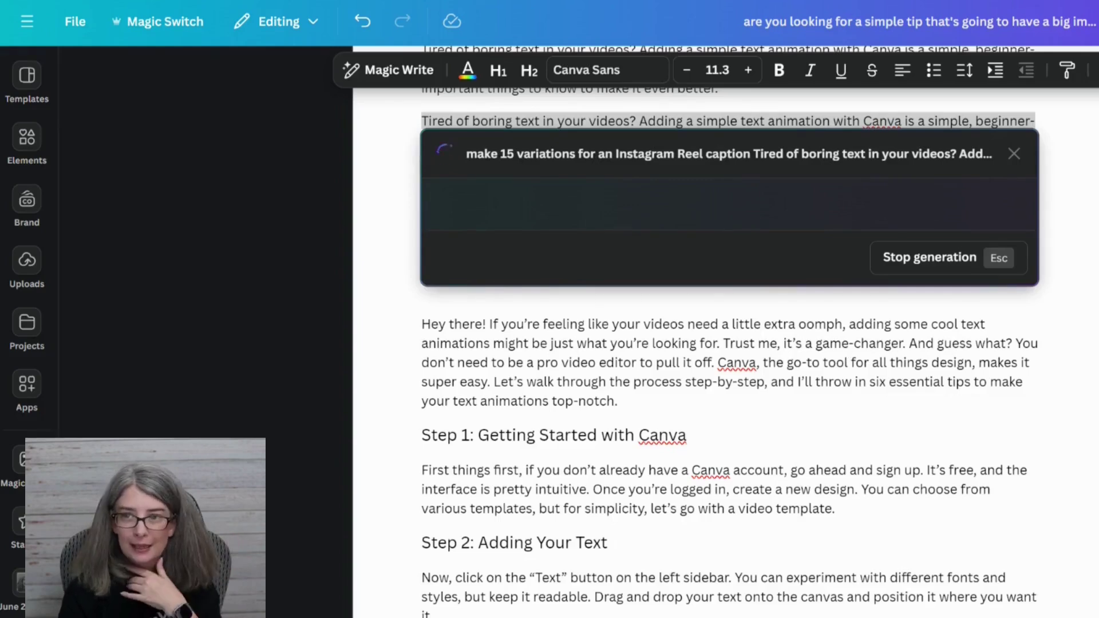
# - Stop generating the Instagram Reel captions, return to the prompt and close Magic Write
pyautogui.click(950, 267)
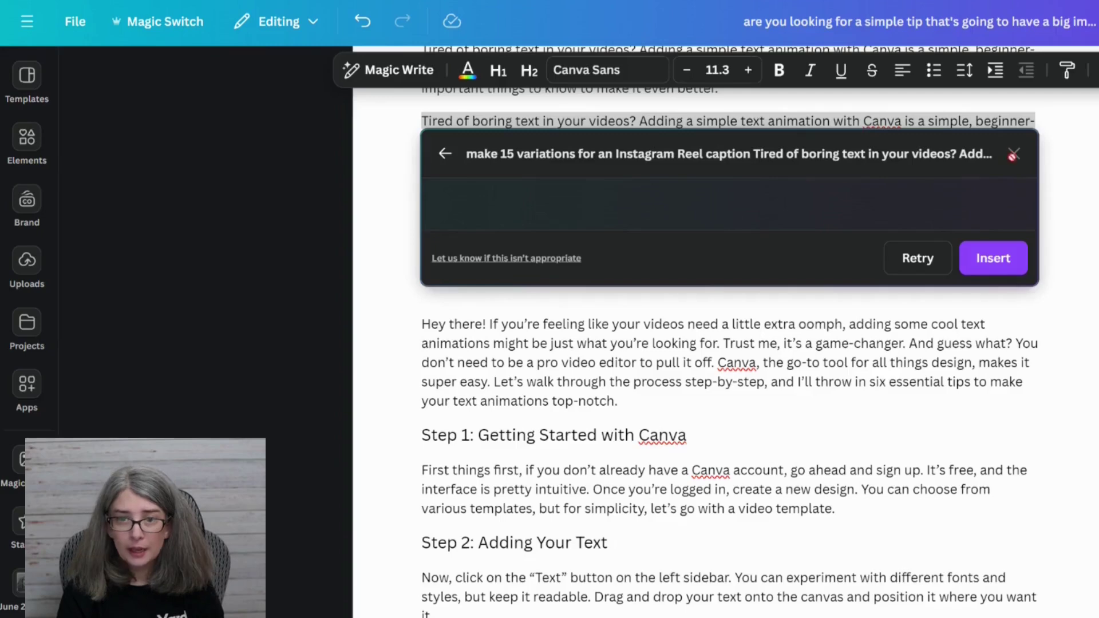
pyautogui.click(442, 155)
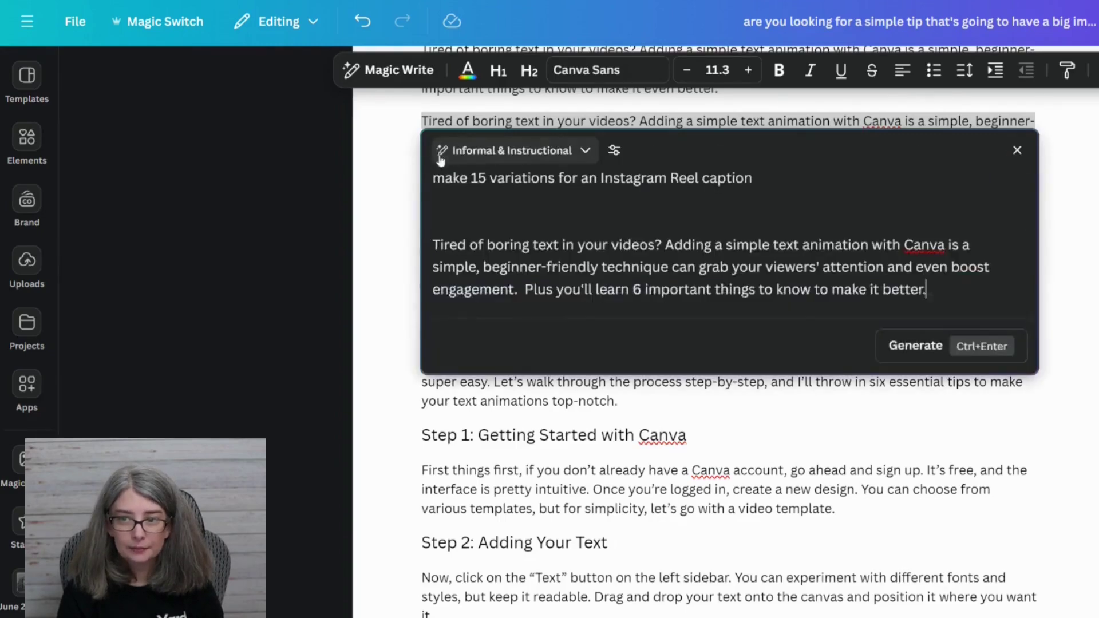
pyautogui.click(1017, 151)
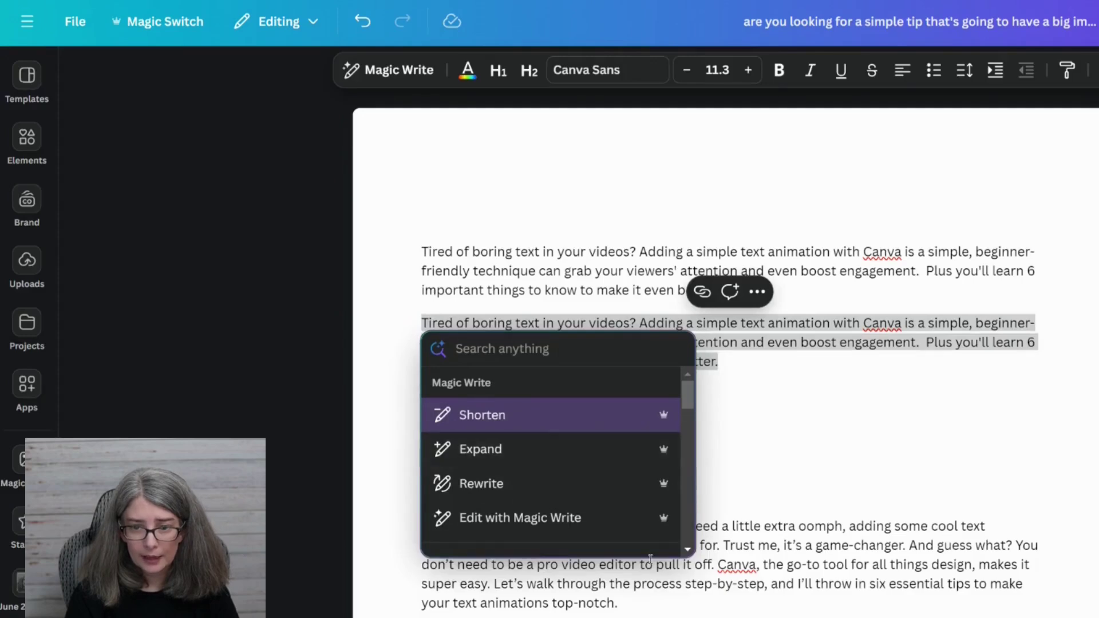
# - Open the selected second paragraph for editing with Magic Write and switch the voice to Casual Insttruction
pyautogui.click(642, 519)
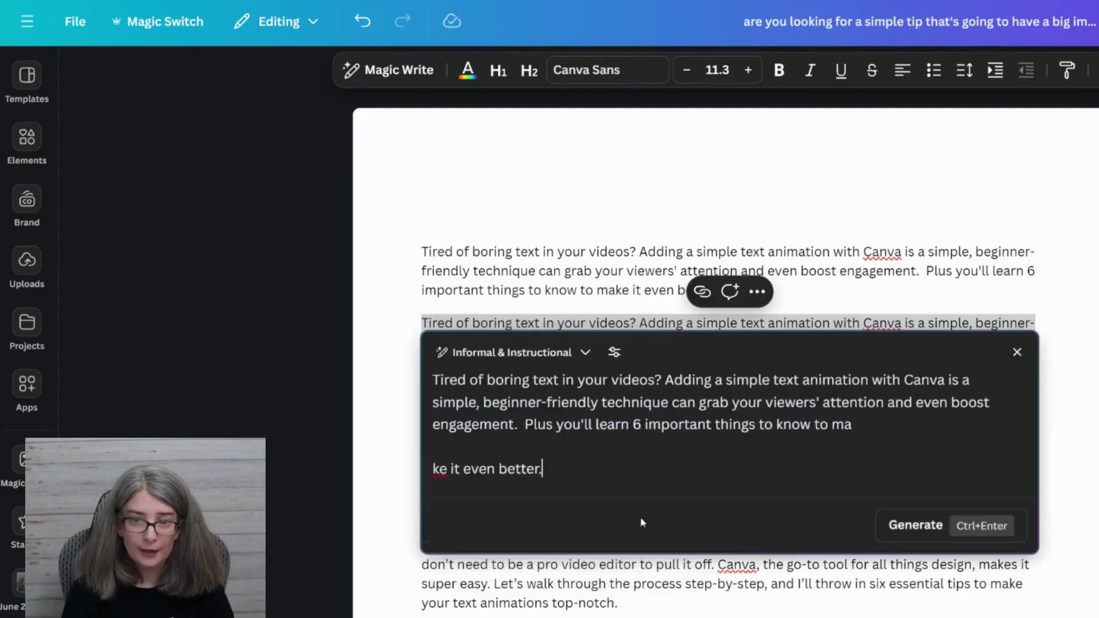
pyautogui.click(585, 353)
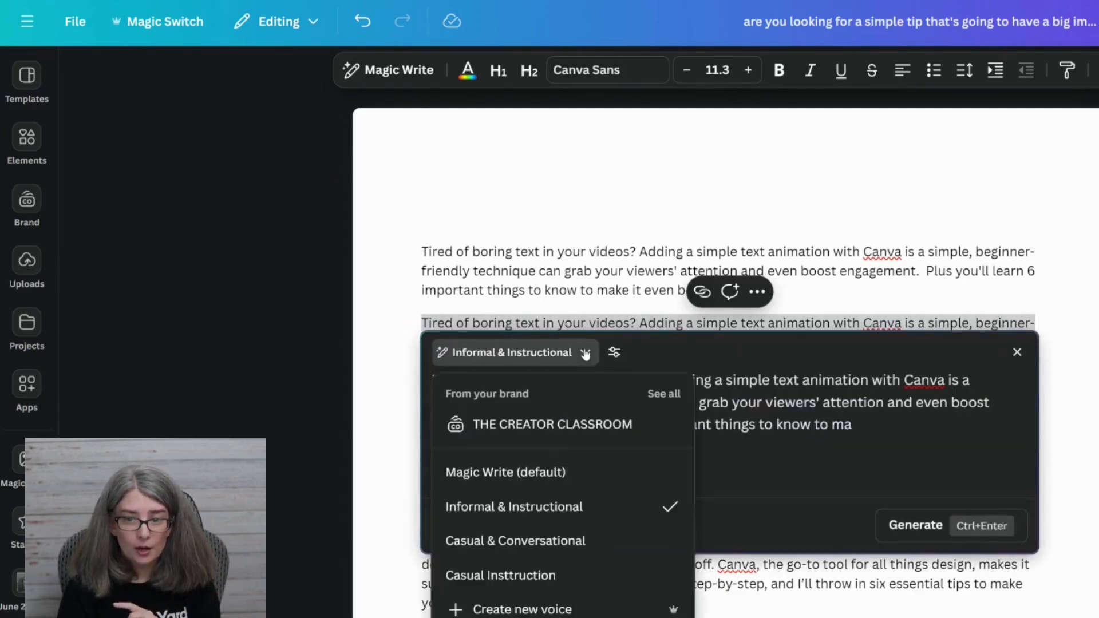
pyautogui.click(570, 576)
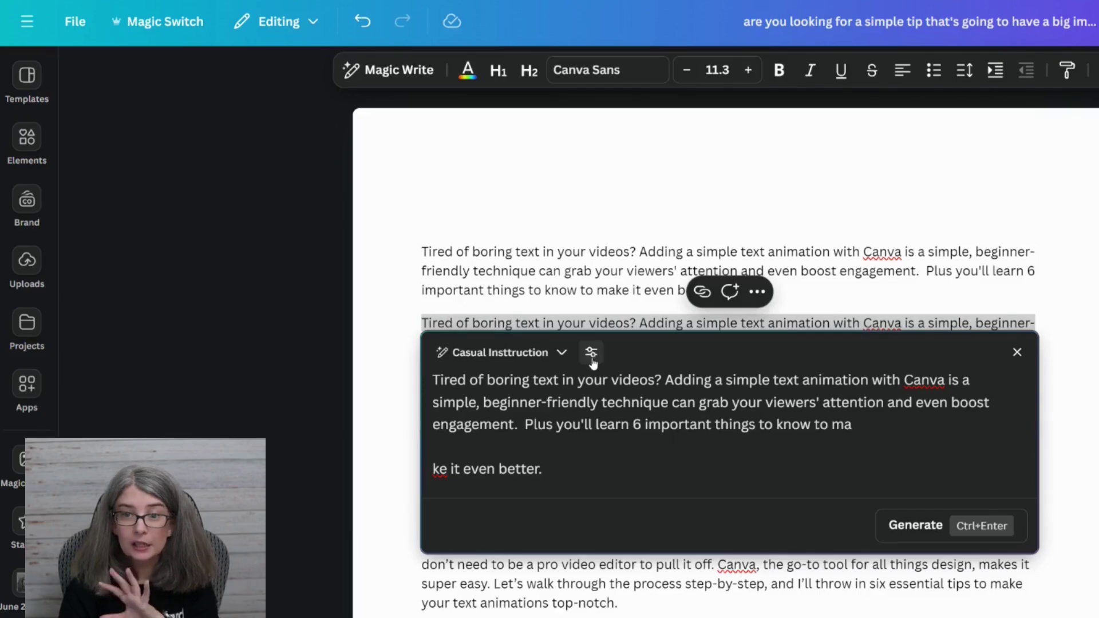
# - Open the settings of the Casual Insttruction voice and make its name editable, leaving the name as it is
pyautogui.click(592, 353)
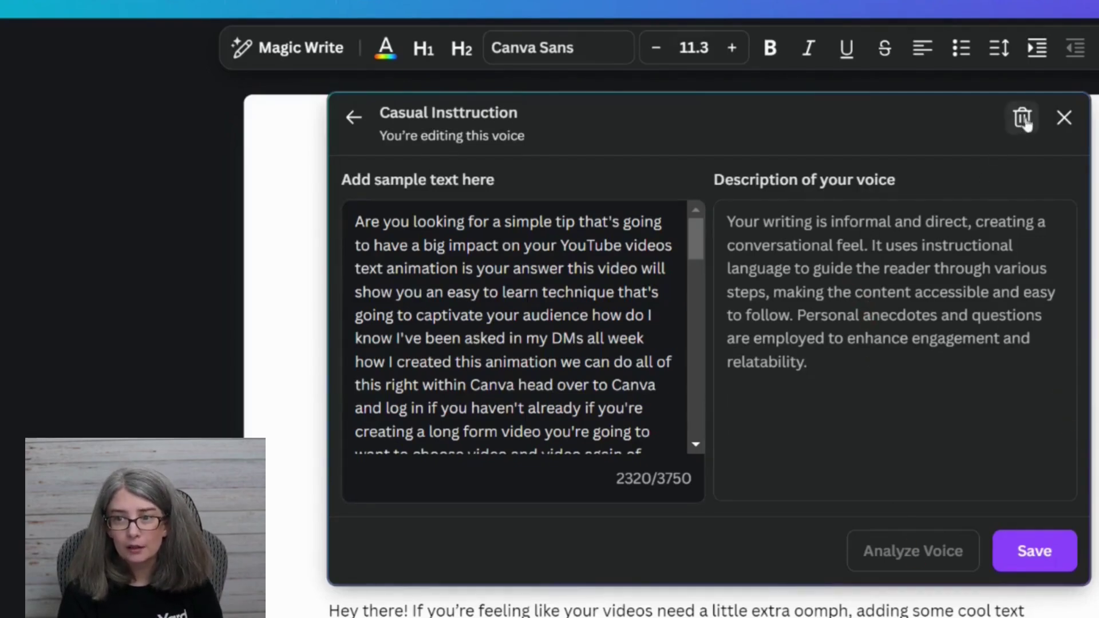
pyautogui.moveTo(495, 107)
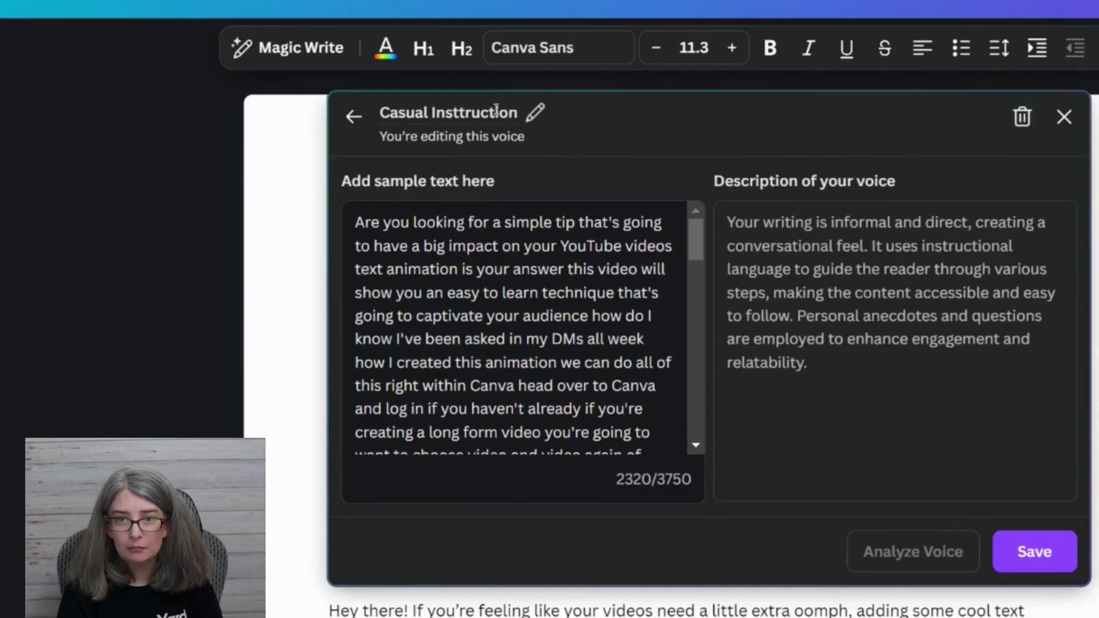
pyautogui.click(535, 115)
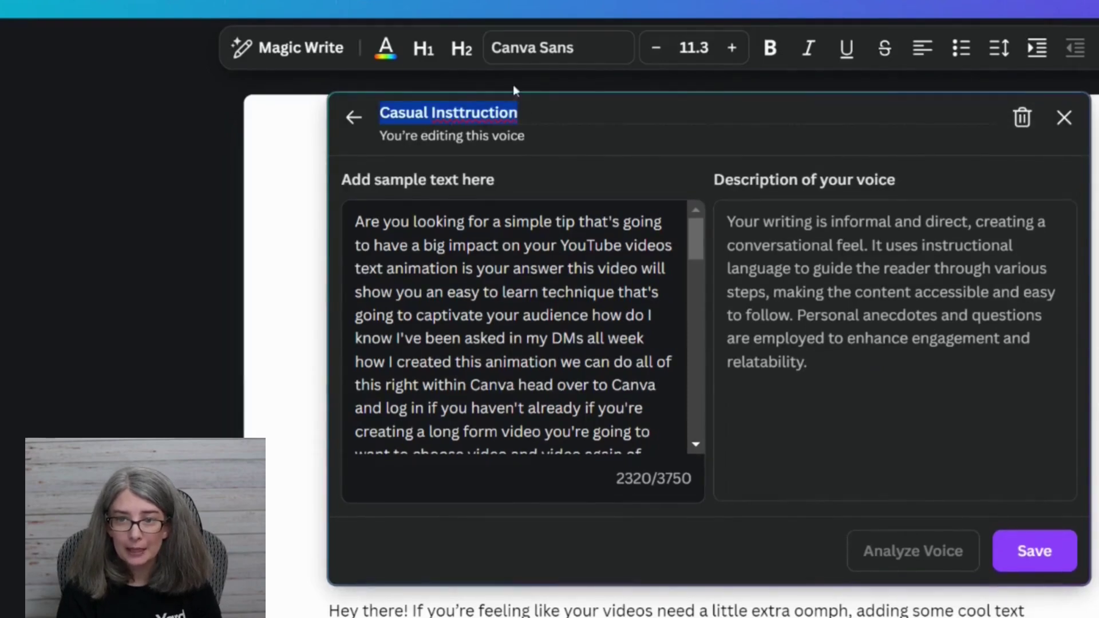
pyautogui.click(886, 149)
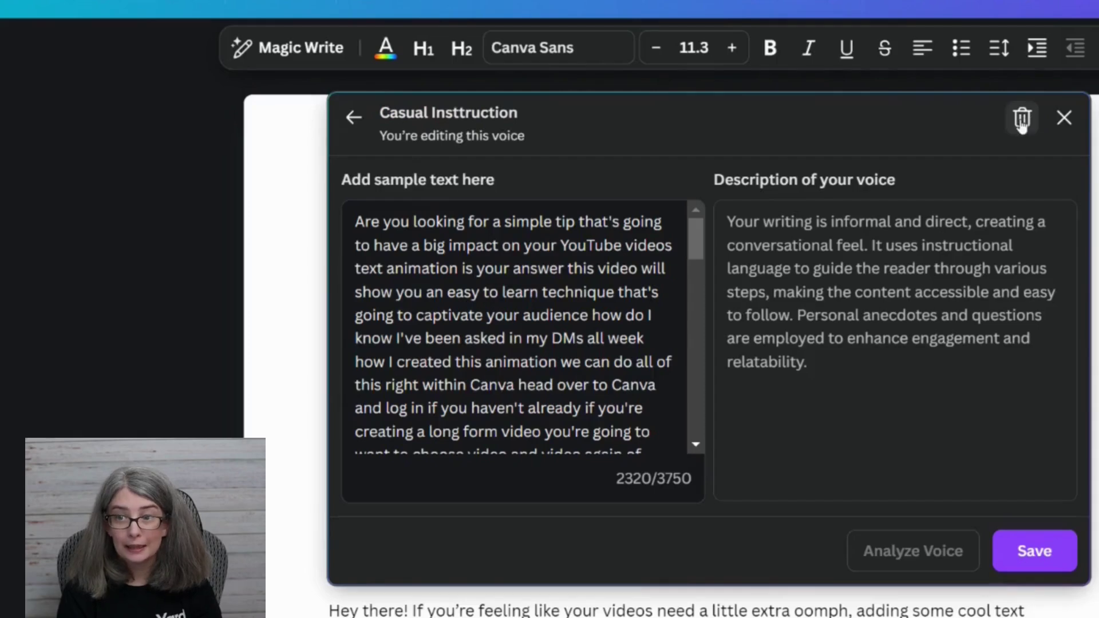
# - Delete the Casual Insttruction voice from the Magic Write voices, confirm the deletion and open the voice list
pyautogui.click(1022, 122)
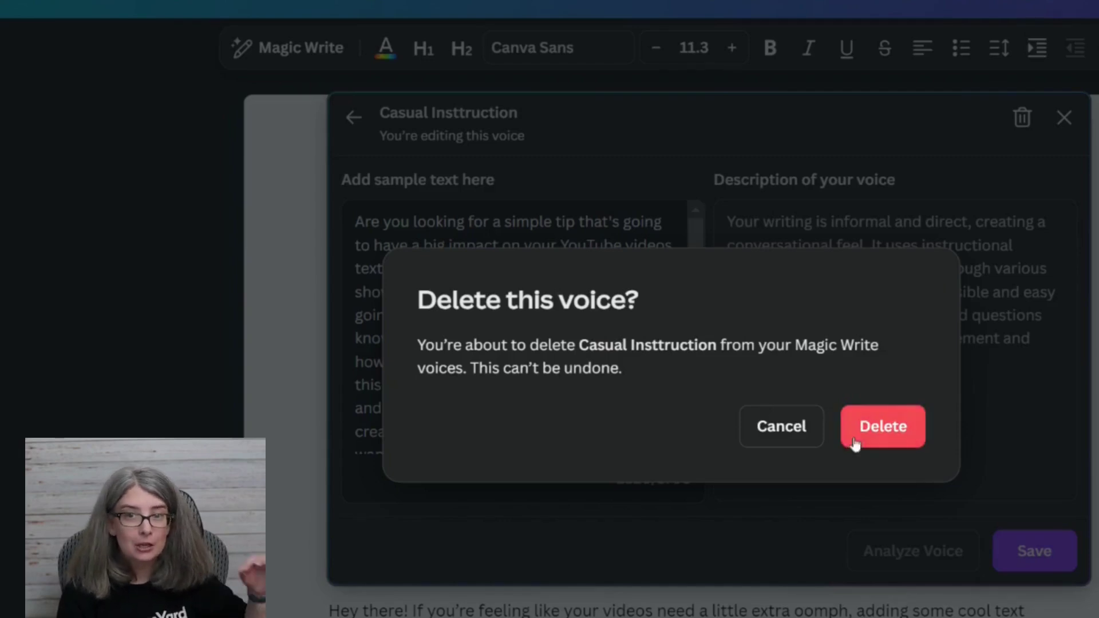
pyautogui.click(883, 425)
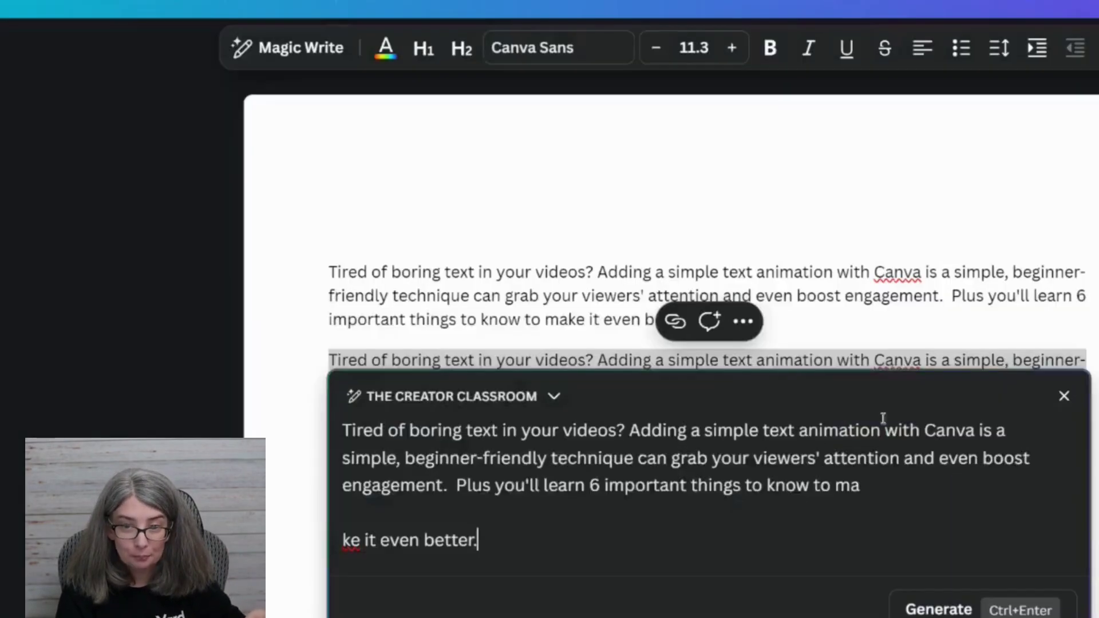
pyautogui.click(455, 394)
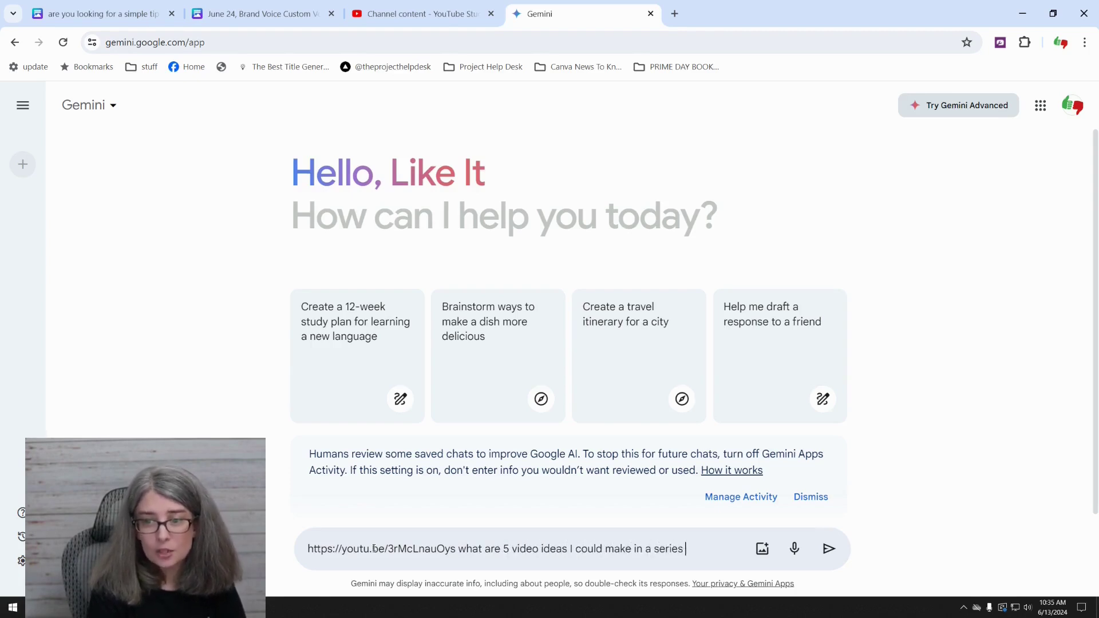
# - In Gemini, complete the prompt for 5 series video ideas with "based on this one video", submit it and read through the response
pyautogui.write('d on this one video')
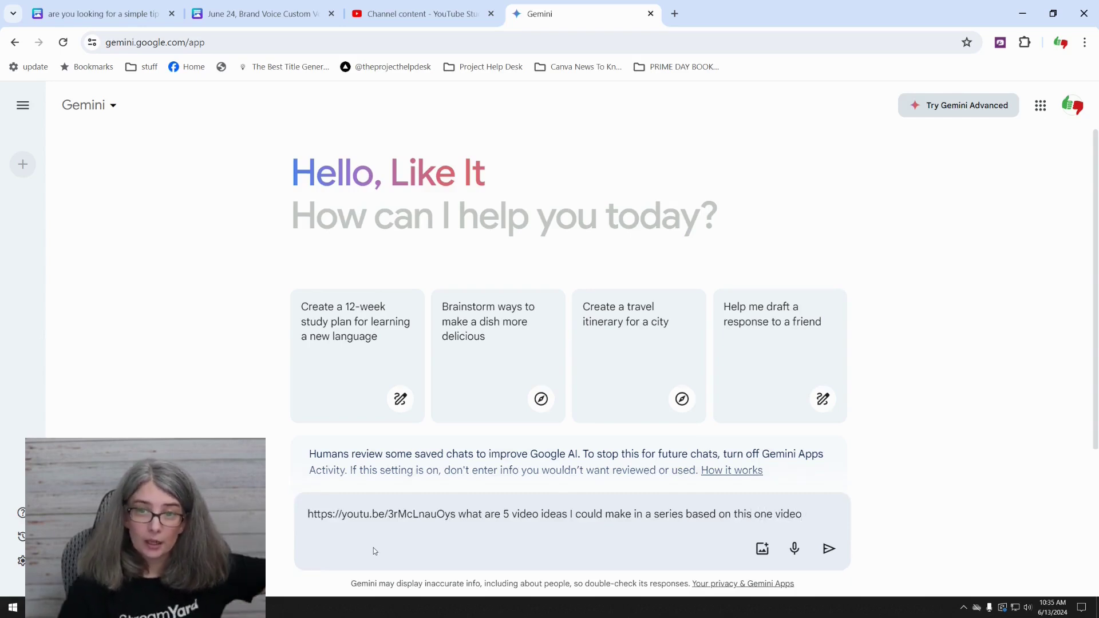
pyautogui.press('Return')
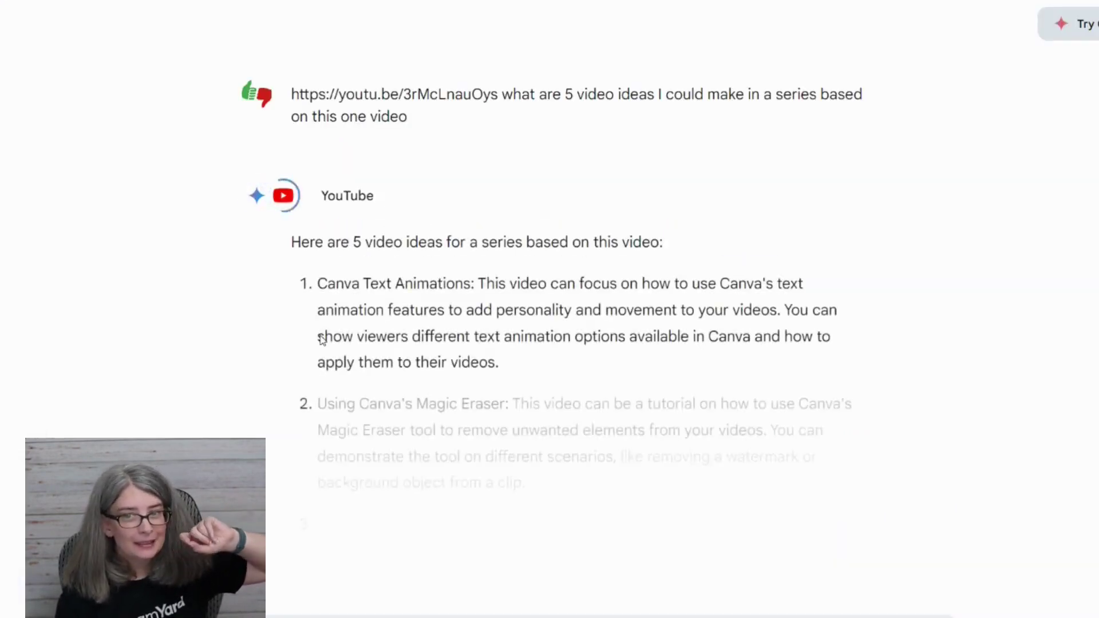
pyautogui.scroll(-3, 331, 346)
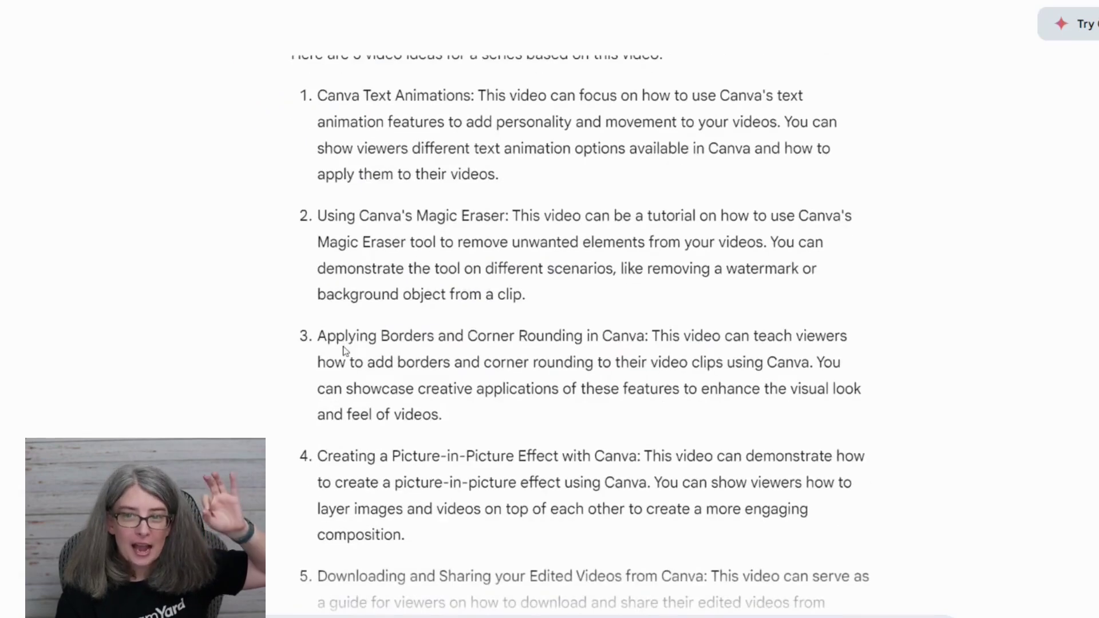
pyautogui.scroll(-2, 345, 350)
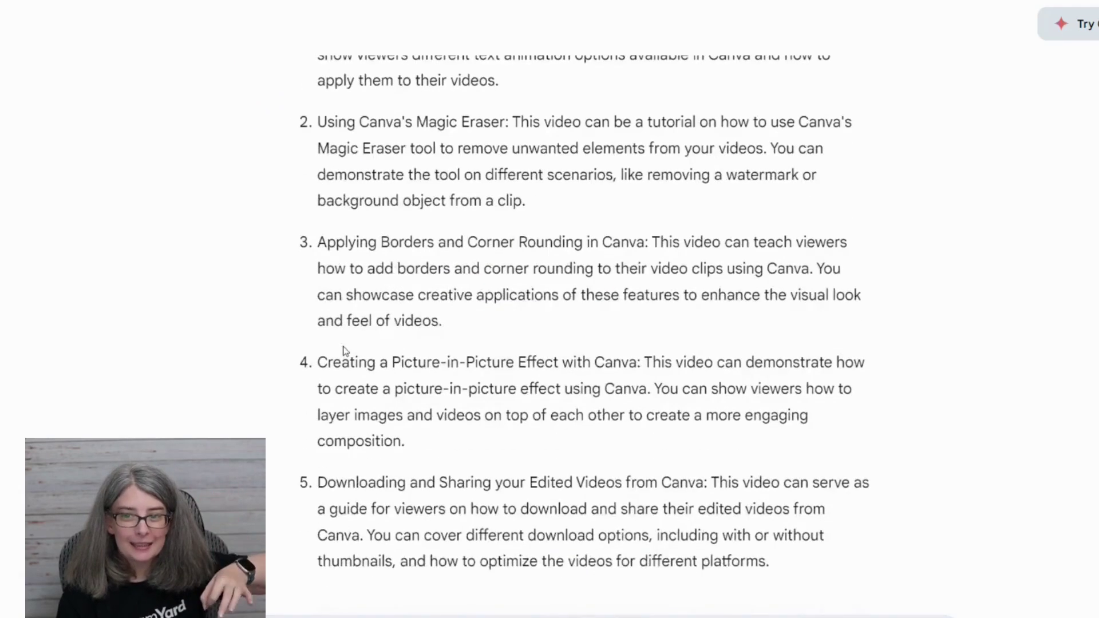